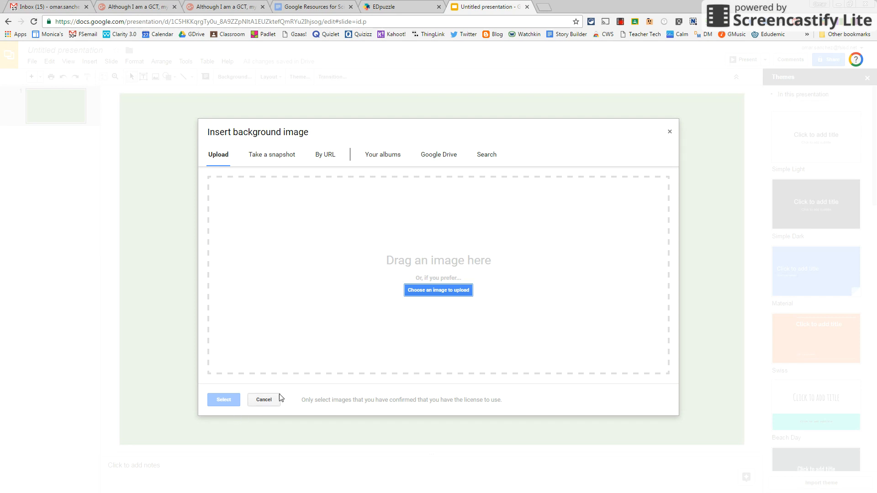
Leave the background image picker, check the background colour palette, and close the background settings without changes
left_click(669, 133)
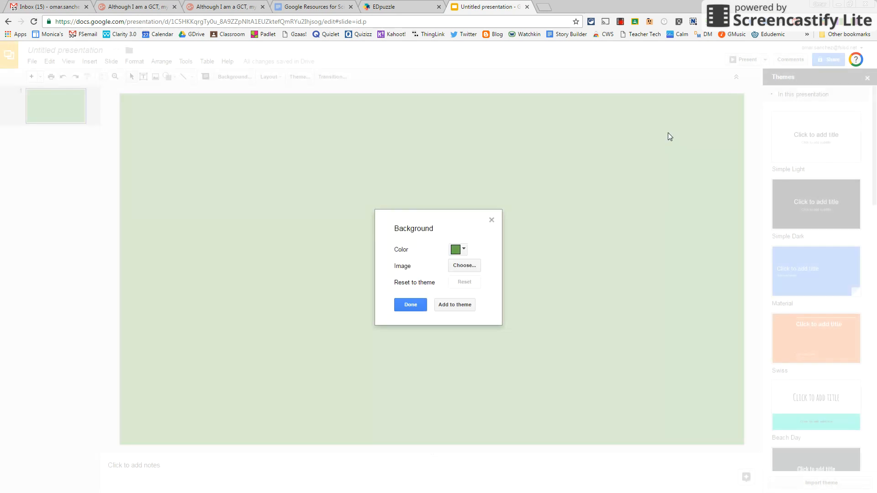
left_click(464, 251)
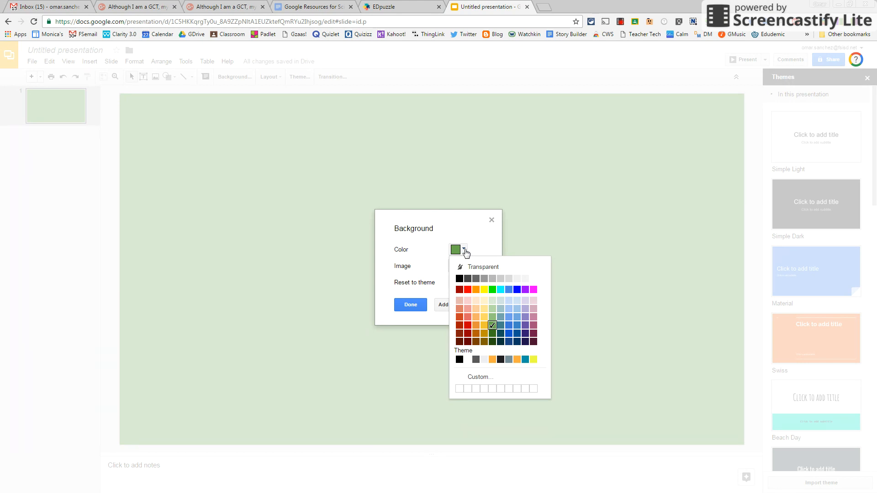
left_click(492, 220)
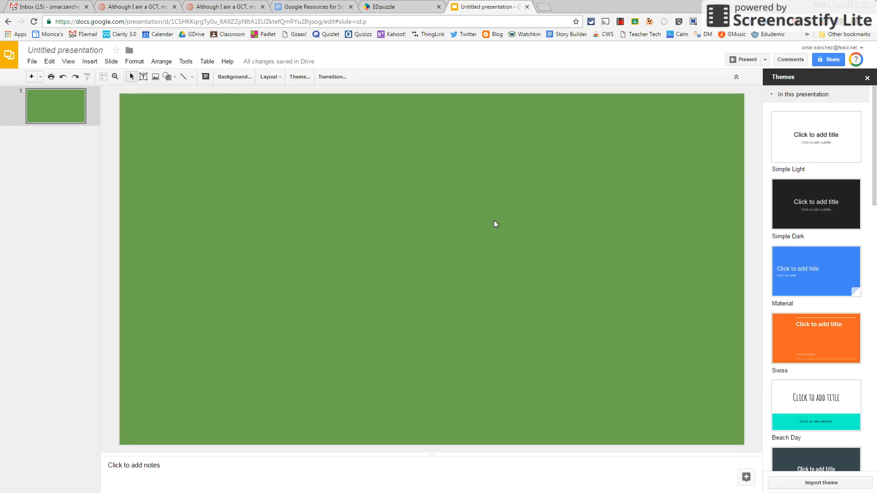
Give the slide a Cube transition at slow speed and close the animation settings
left_click(333, 77)
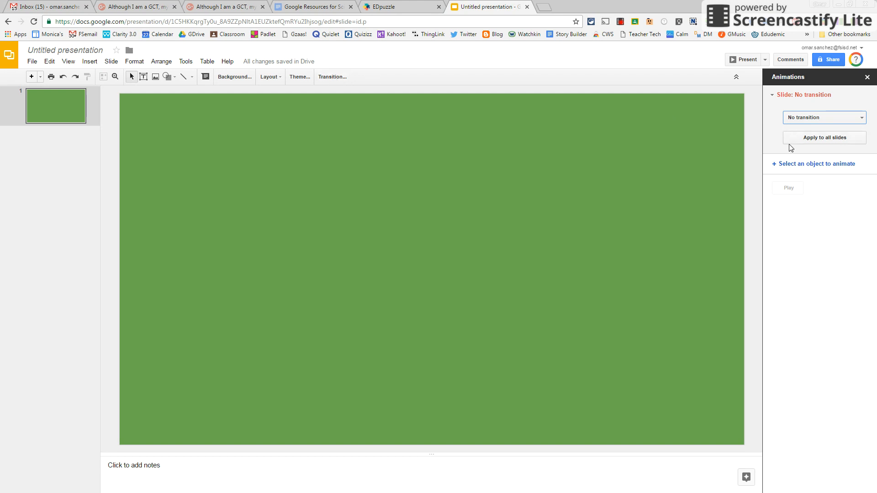
left_click(807, 119)
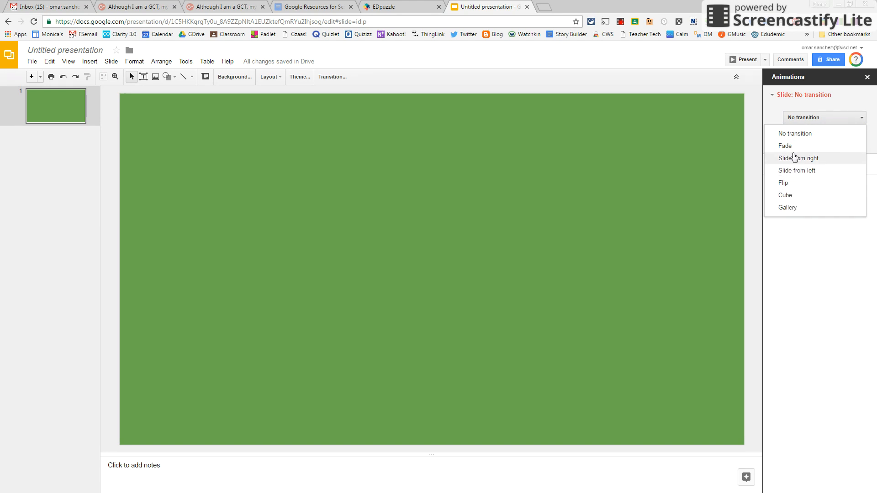
left_click(791, 195)
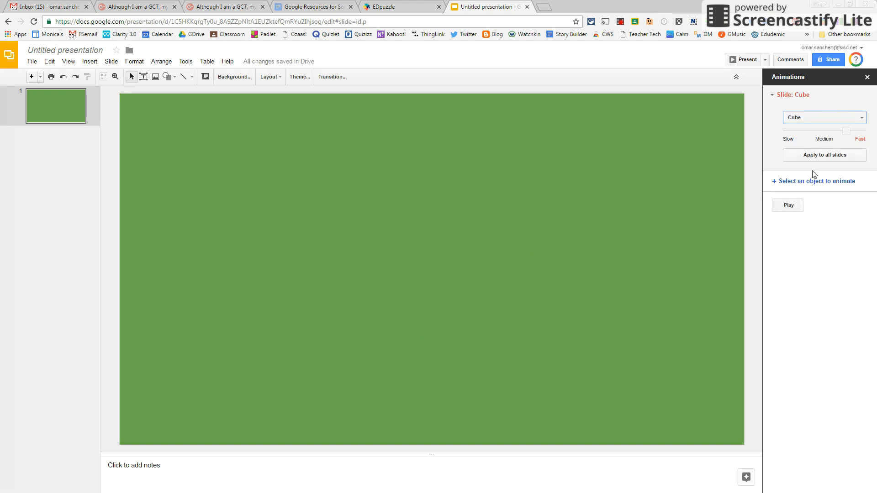
left_click(821, 132)
left_click(820, 131)
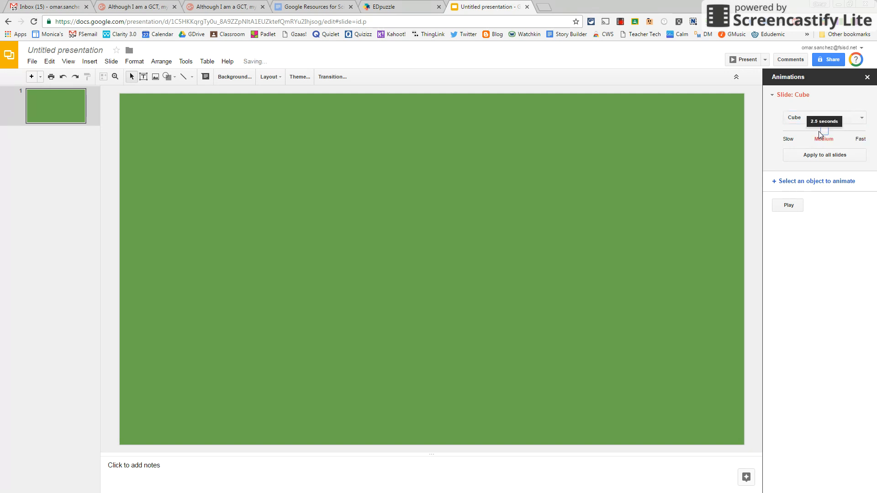
left_click_drag(820, 133, 805, 132)
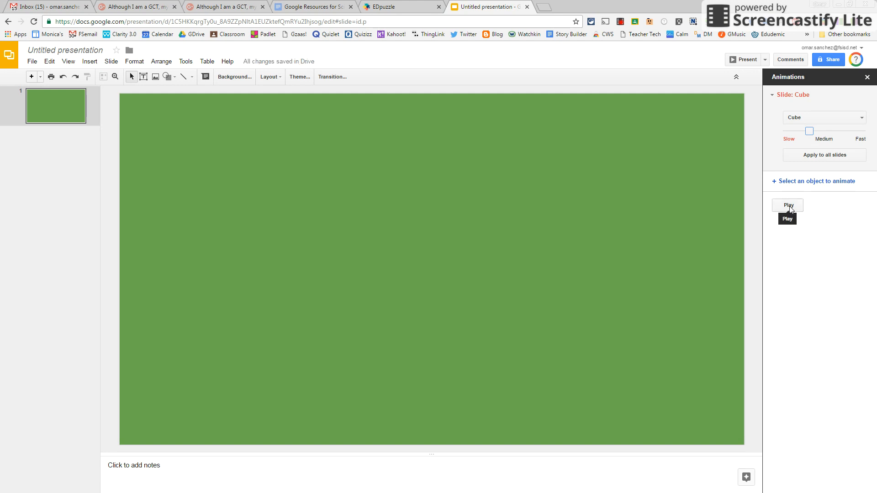
left_click(867, 78)
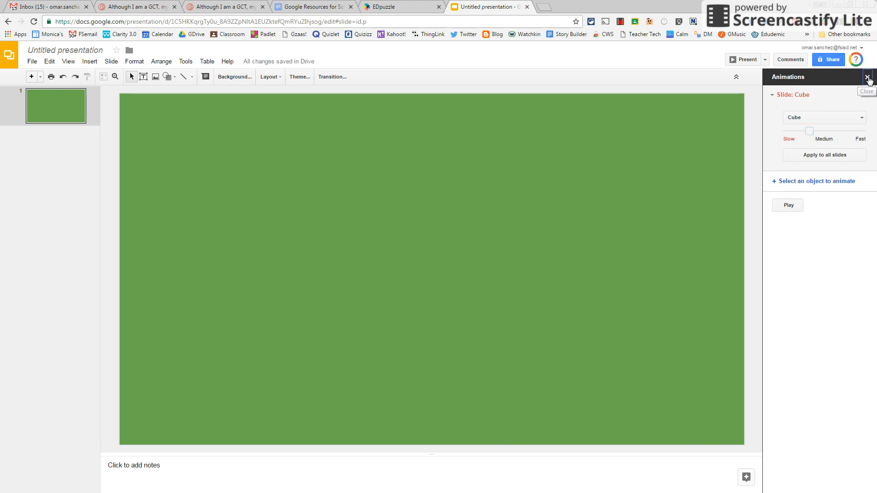
left_click(867, 78)
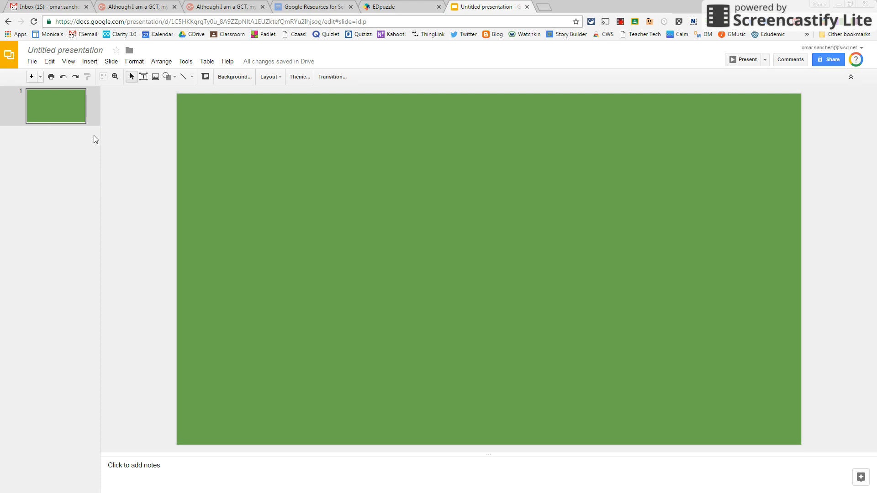
Add a new slide after slide 1 and duplicate it
left_click(112, 62)
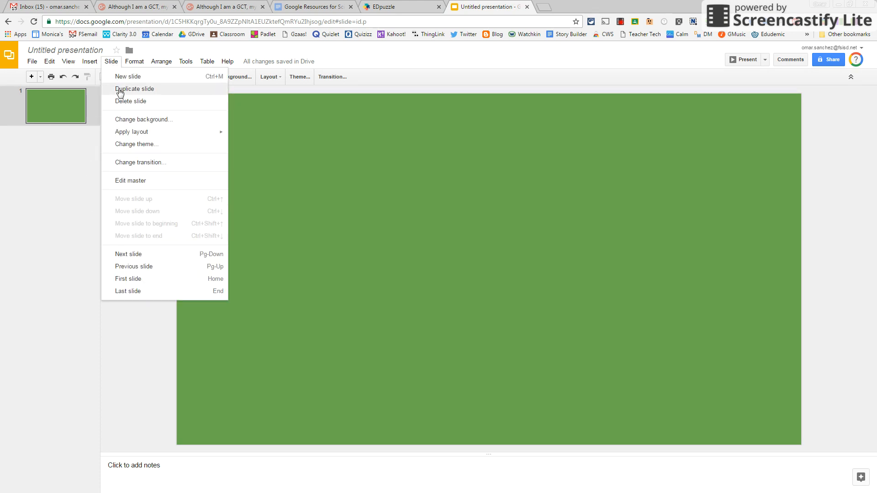
left_click(121, 78)
left_click(118, 65)
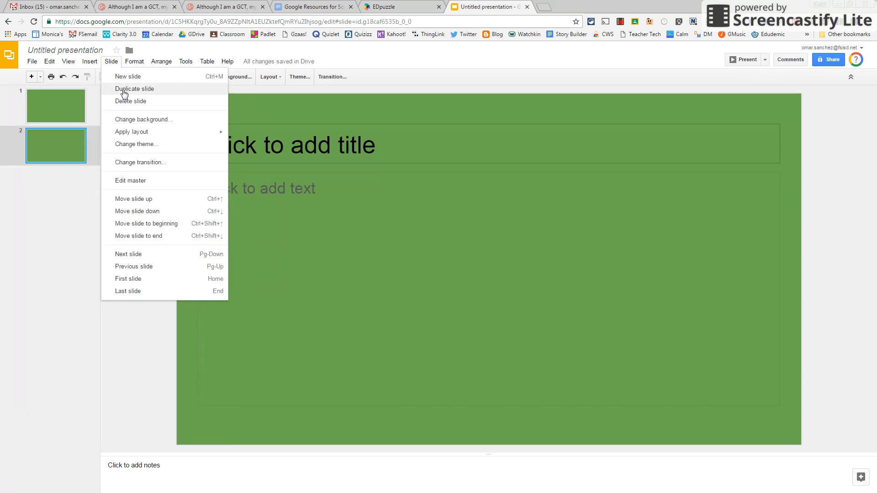
left_click(123, 91)
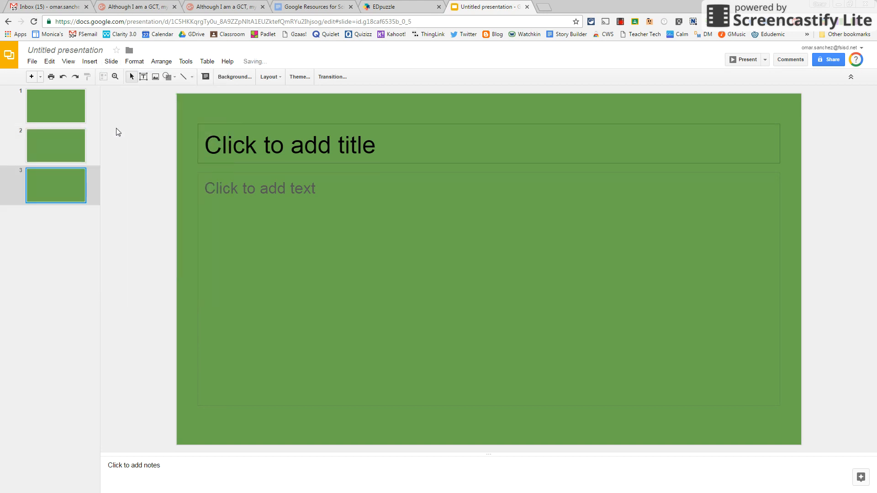
Delete the title and body text placeholders from slide 3
left_click(63, 147)
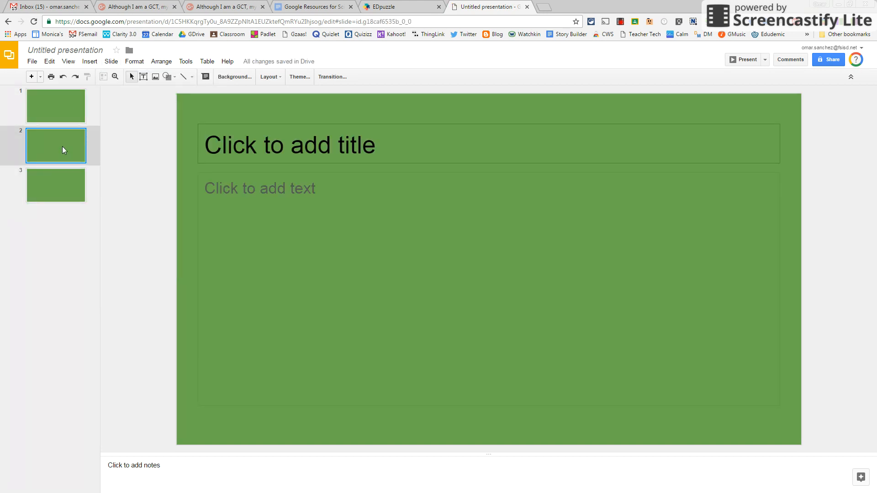
left_click(62, 174)
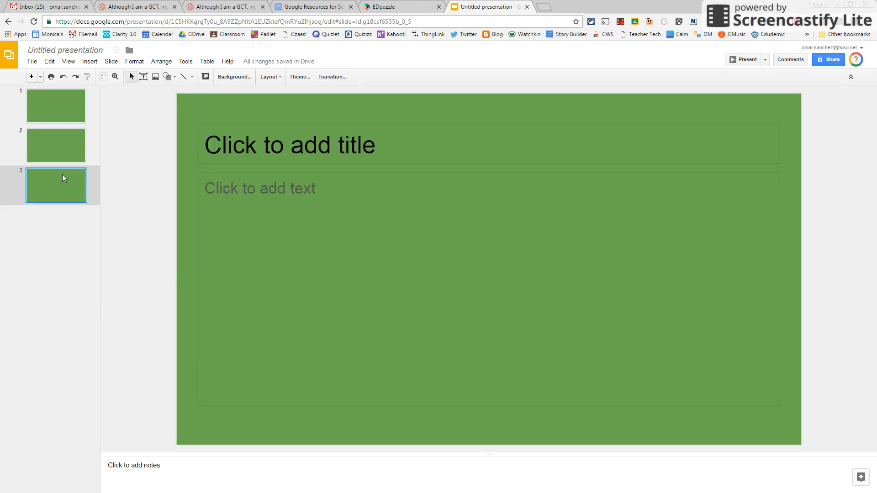
left_click(250, 124)
key("Delete")
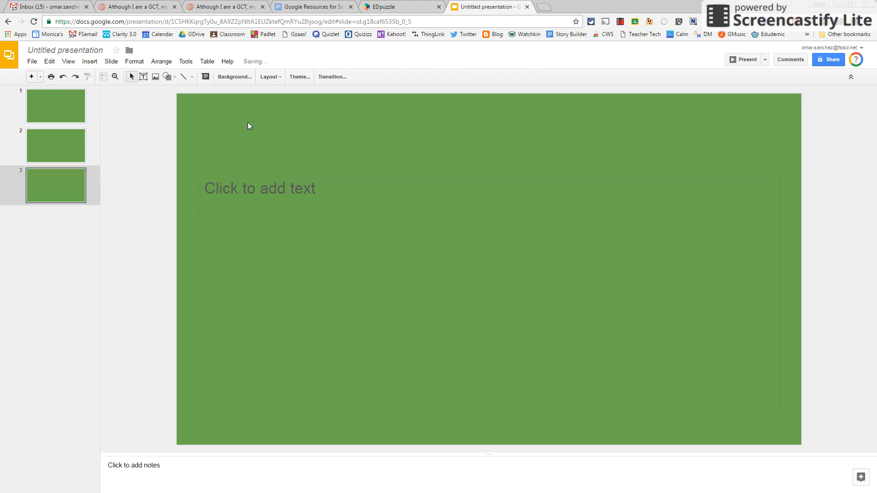
left_click(255, 172)
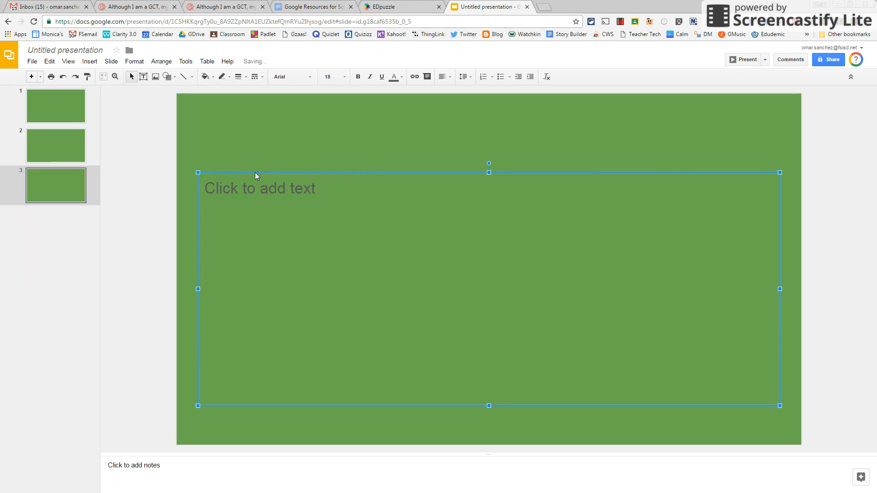
key("Delete")
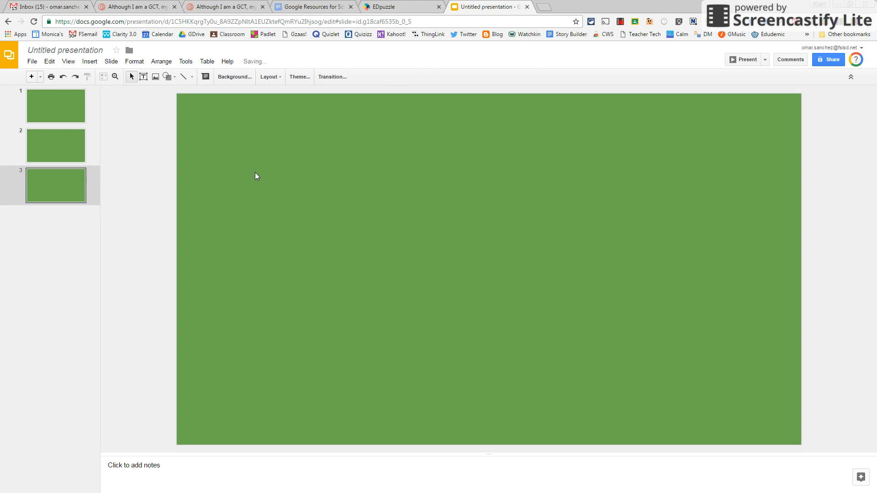
Delete the title and body text placeholders from slide 2
left_click(83, 132)
left_click(73, 104)
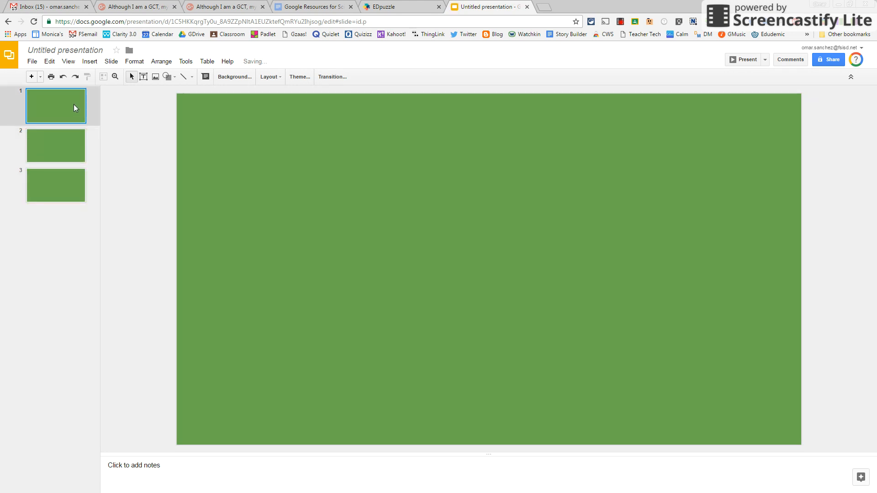
left_click(75, 137)
left_click(225, 124)
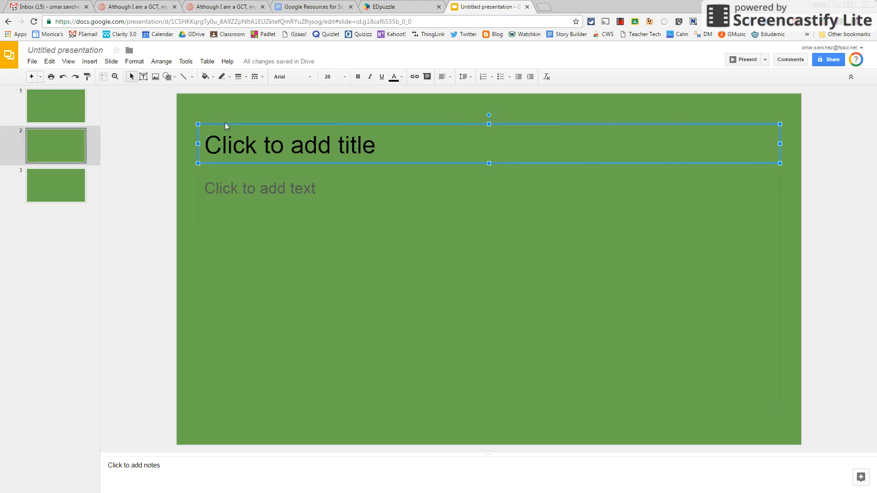
key("Delete")
left_click(239, 188)
left_click(242, 172)
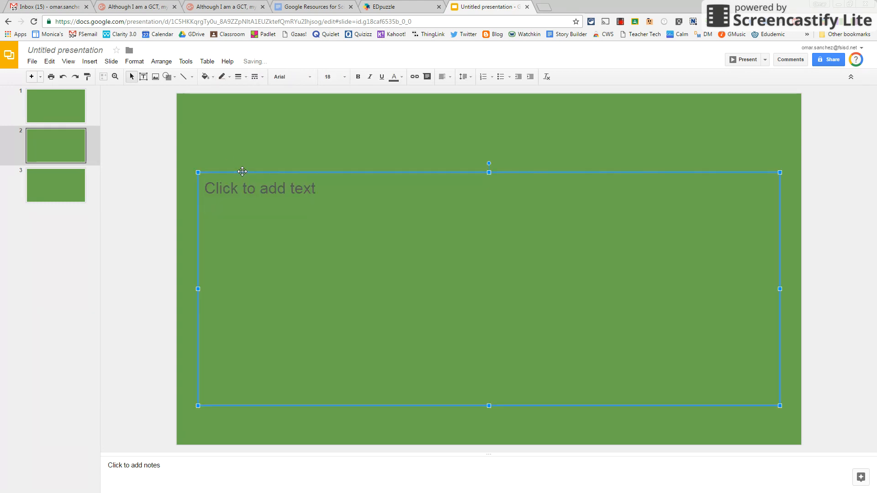
key("Delete")
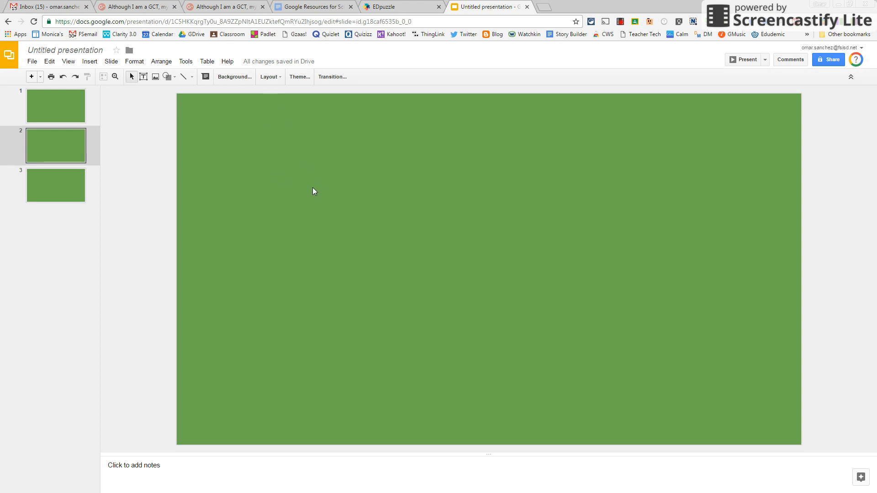
left_click(269, 77)
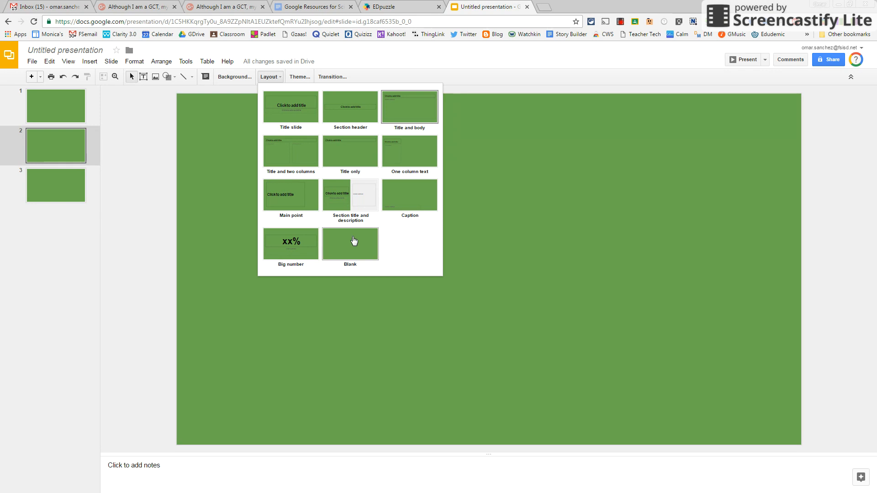
left_click(281, 76)
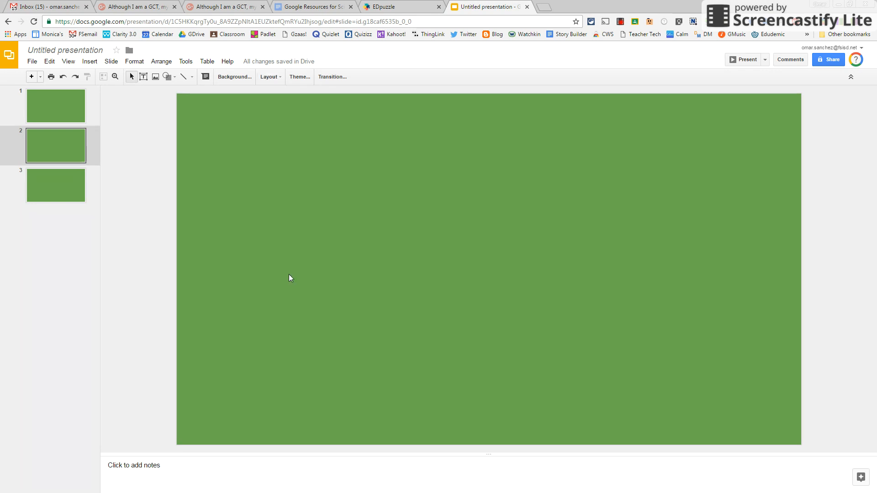
Start inserting an image on slide 2, look at the upload option's file browser, and cancel the file selection
left_click(93, 62)
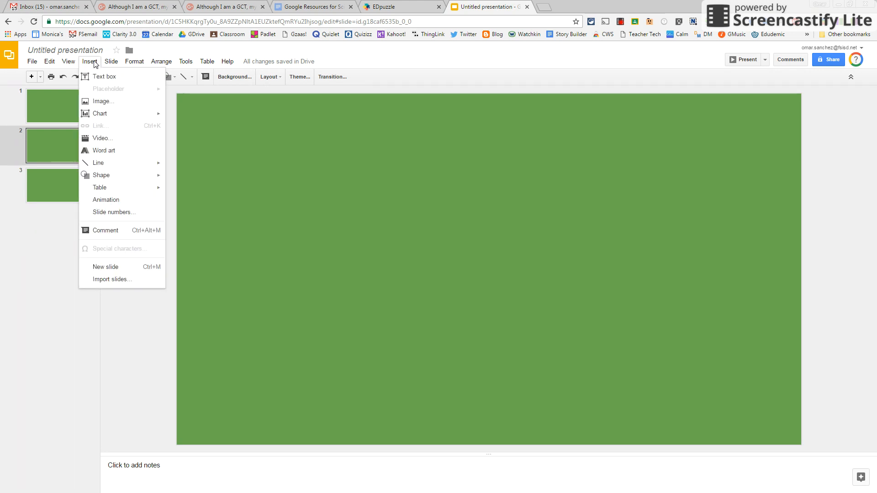
left_click(99, 103)
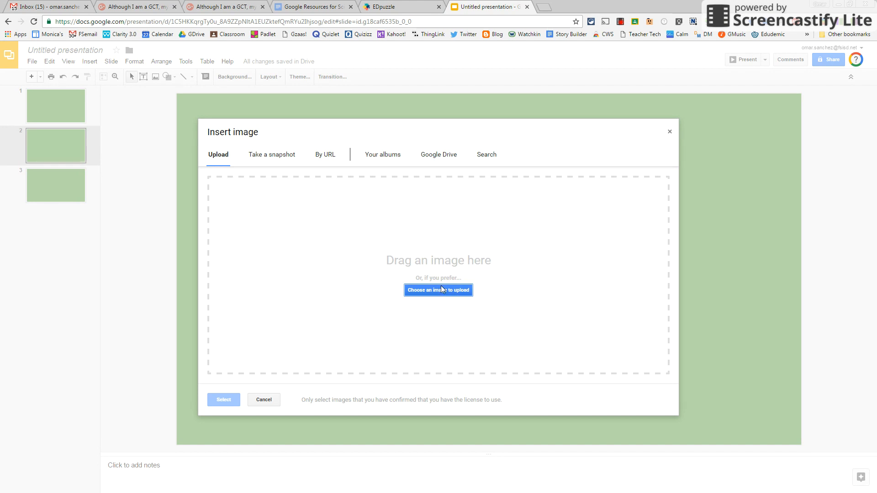
left_click(441, 289)
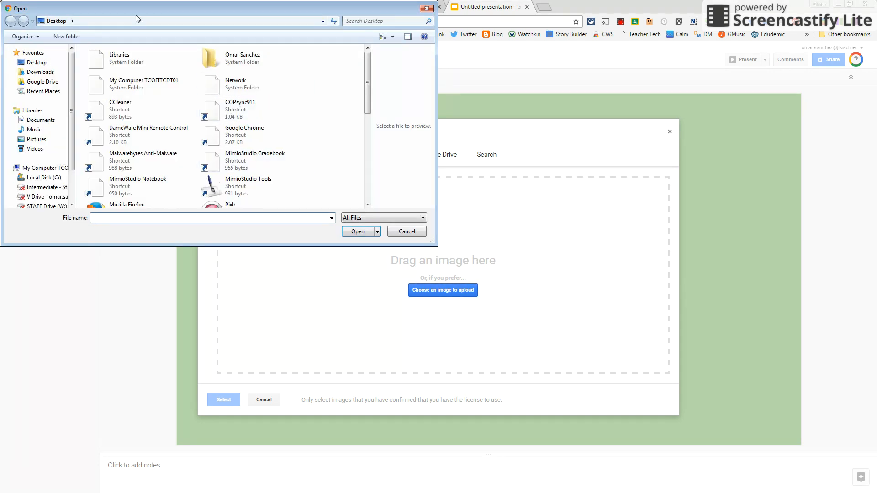
left_click(407, 232)
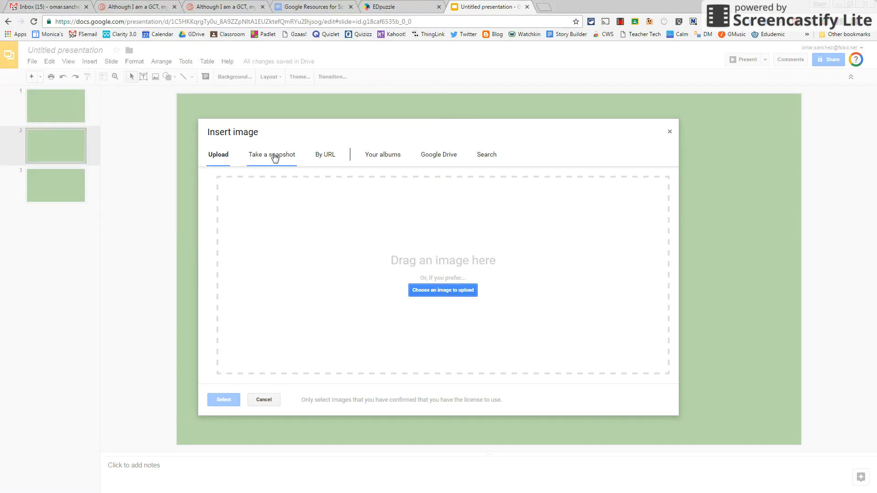
Try the snapshot source for the image and stop the unresponsive Shockwave Flash plugin
left_click(275, 156)
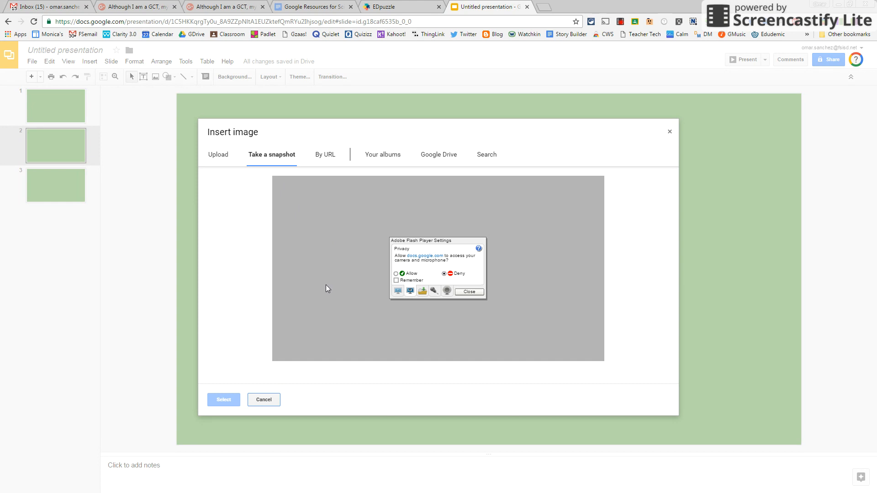
left_click(322, 155)
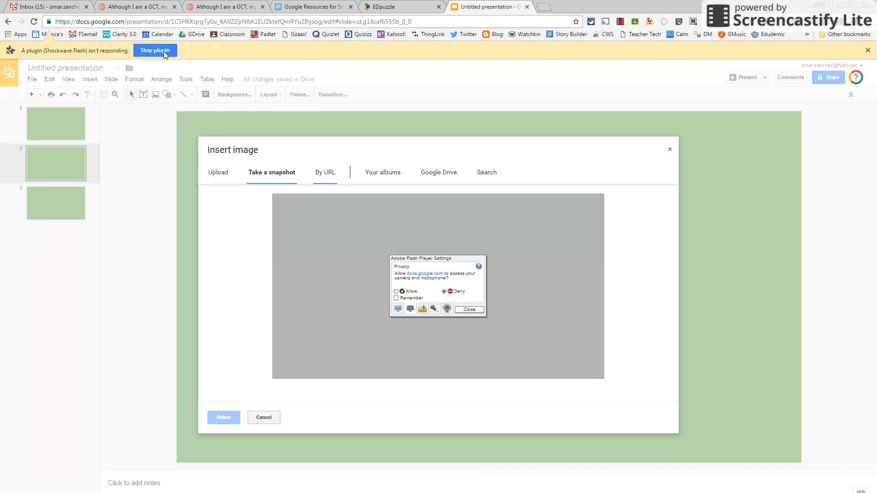
left_click(868, 50)
left_click(157, 52)
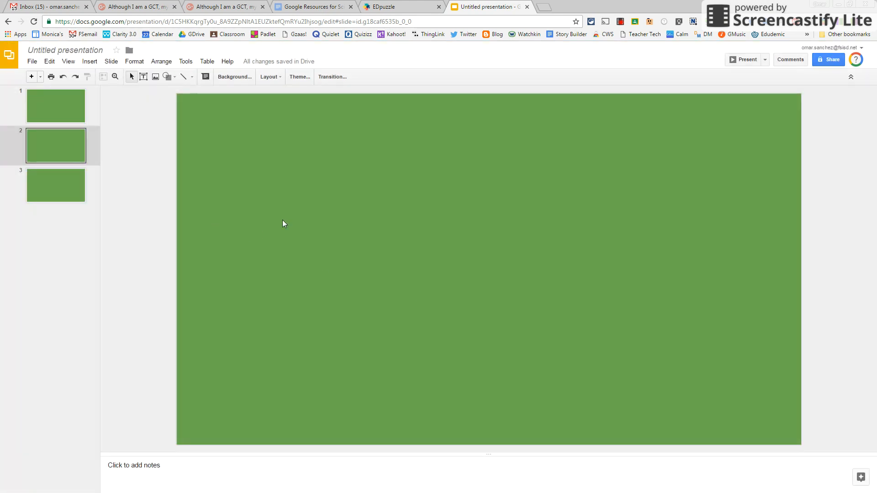
Look through the image sources for slide 2 (snapshot, URL, albums, Google Drive, upload and search) and close the dialog without inserting anything
left_click(70, 63)
left_click(89, 61)
left_click(94, 102)
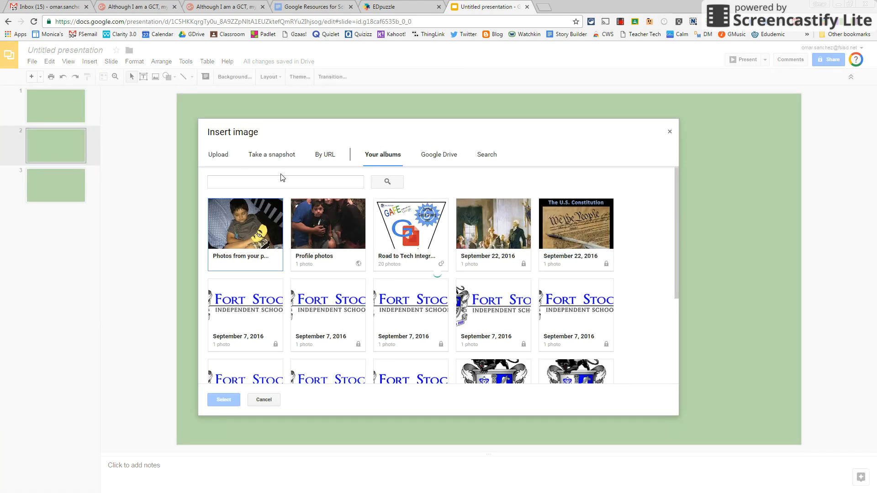
left_click(276, 158)
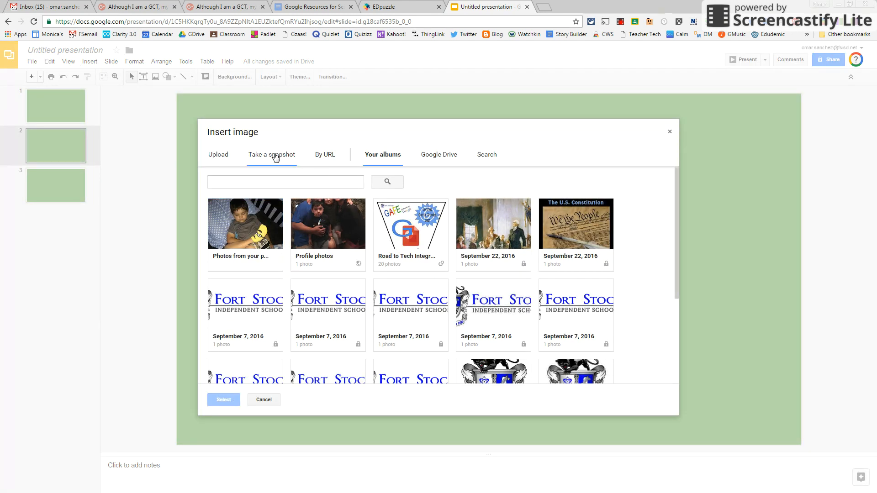
left_click(329, 157)
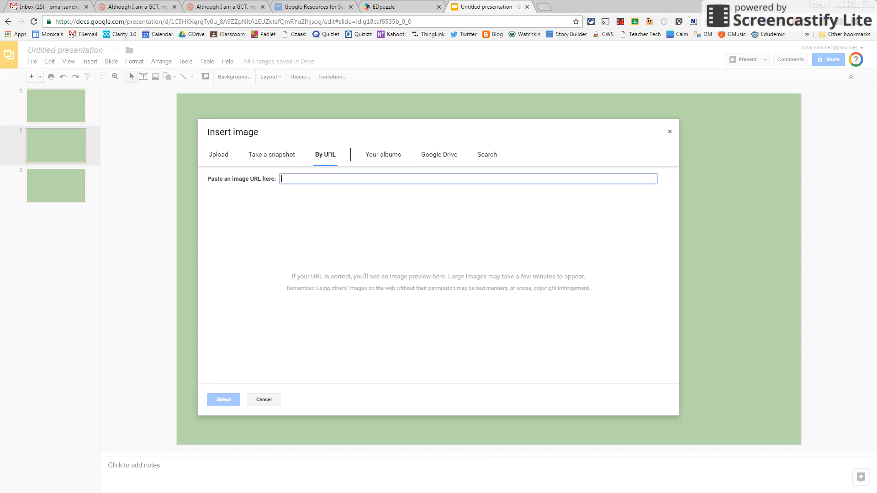
left_click(403, 160)
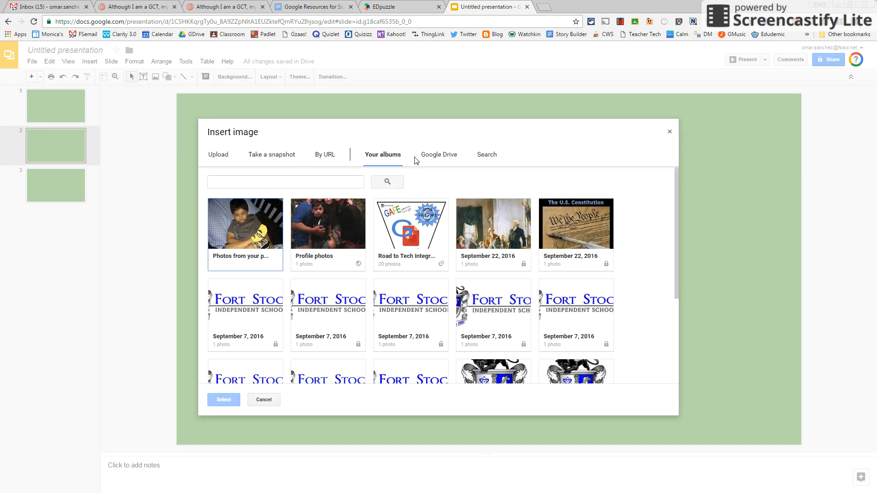
left_click(433, 158)
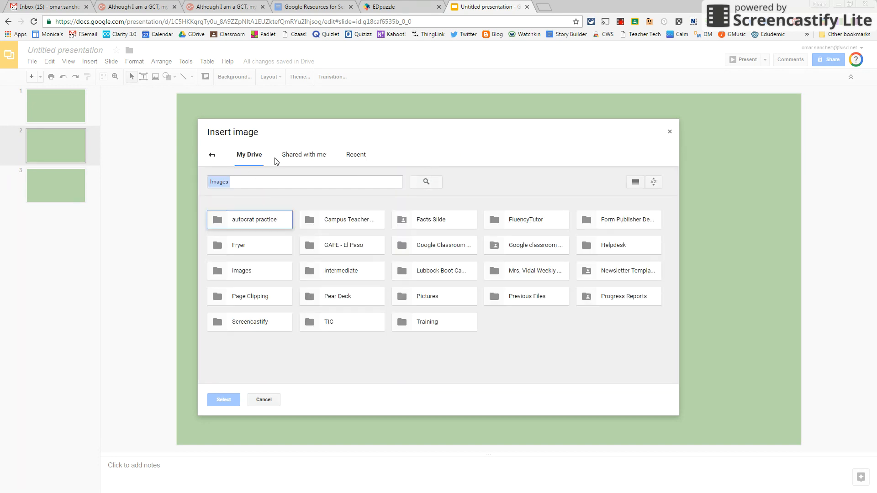
left_click(211, 155)
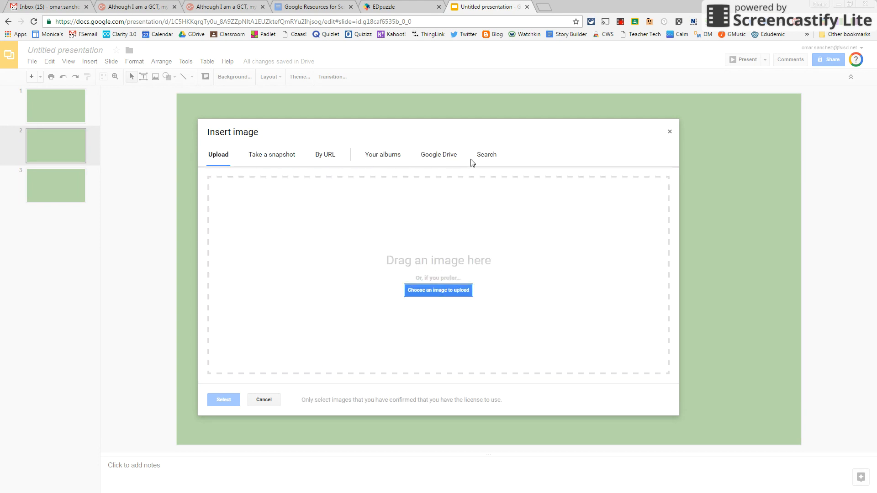
left_click(485, 155)
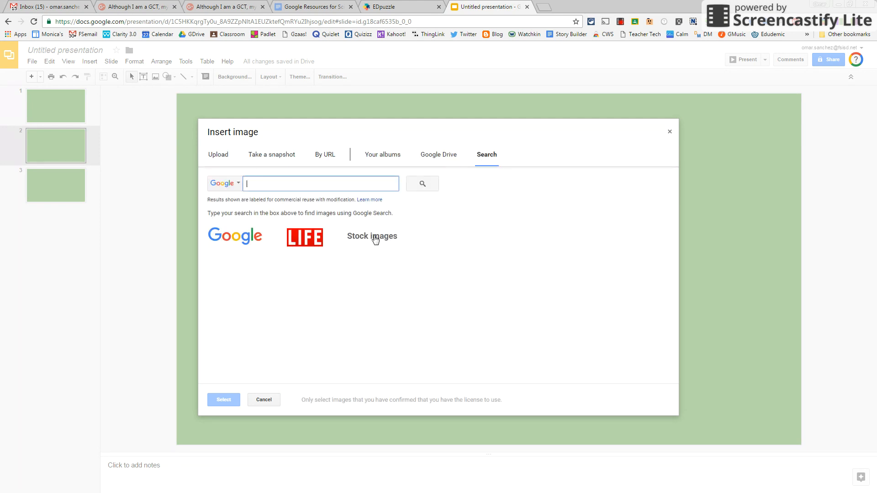
left_click(319, 161)
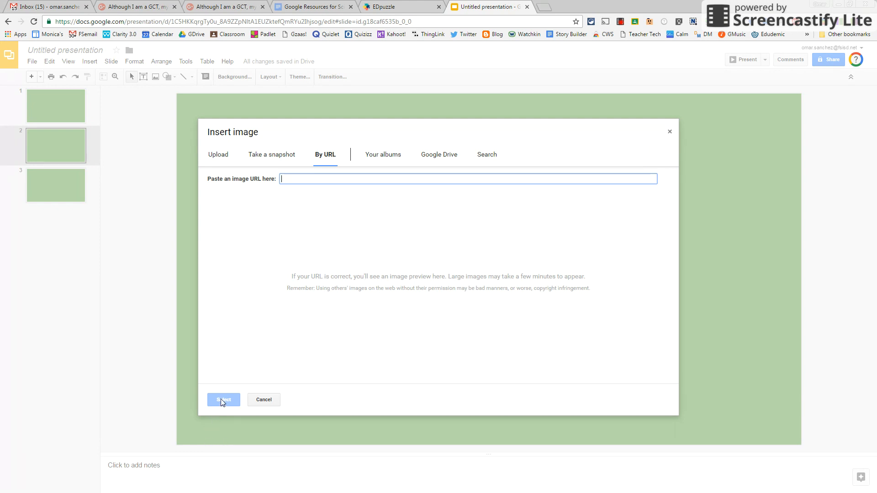
left_click(670, 133)
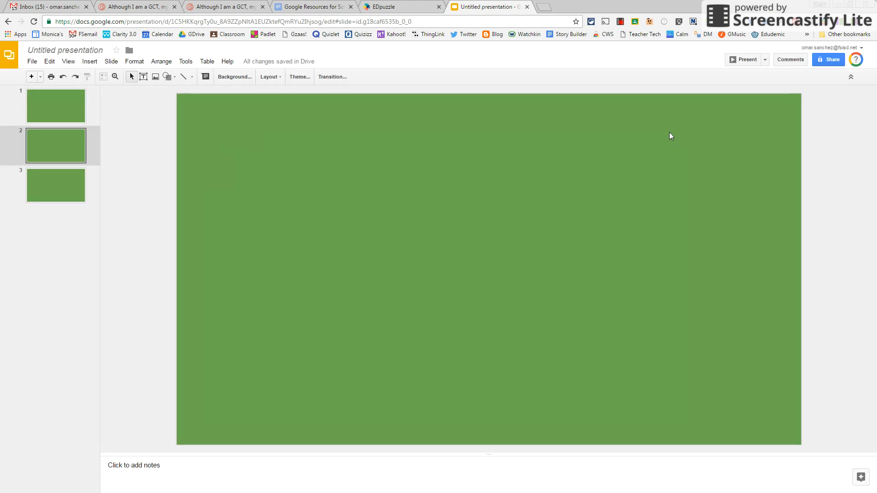
Start inserting a video on slide 2 and compare the YouTube URL and video search options
left_click(111, 62)
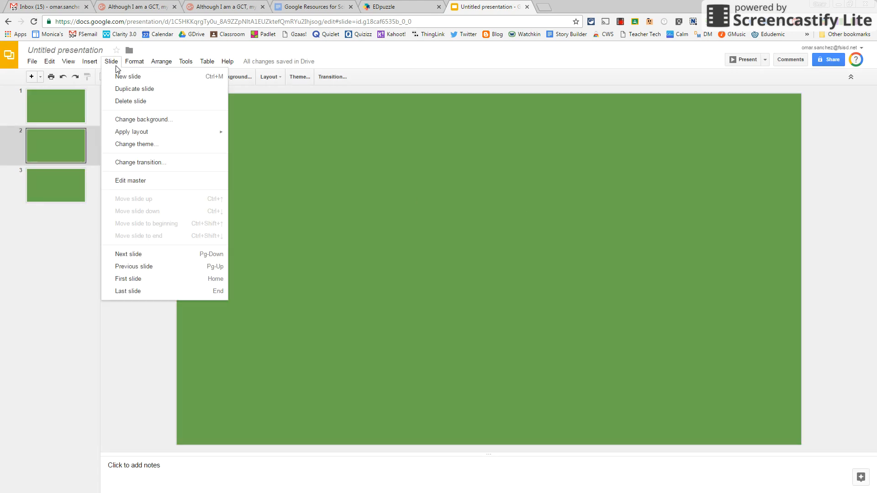
mouse_move(90, 61)
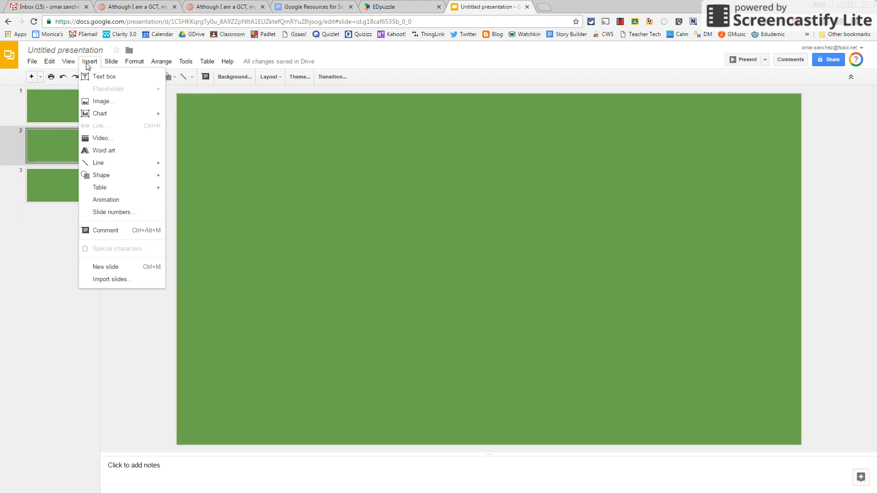
left_click(94, 141)
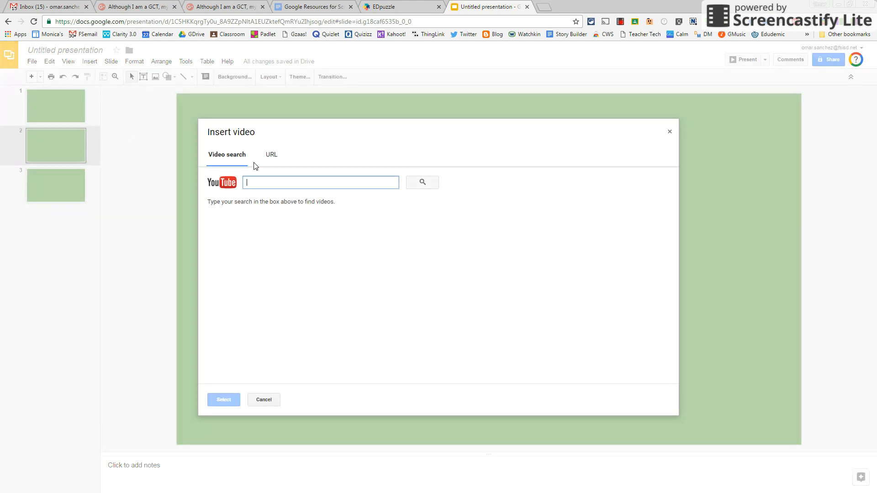
left_click(271, 155)
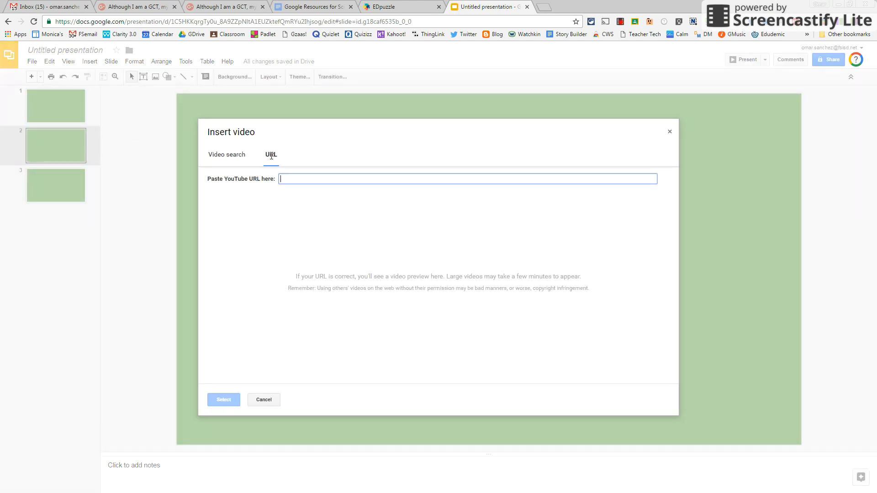
left_click(234, 159)
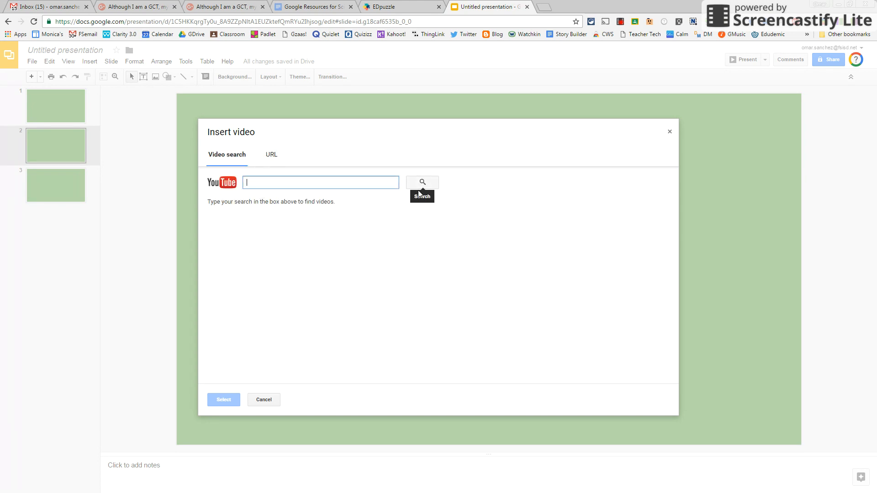
Open youtube.com in a new browser tab
left_click(544, 7)
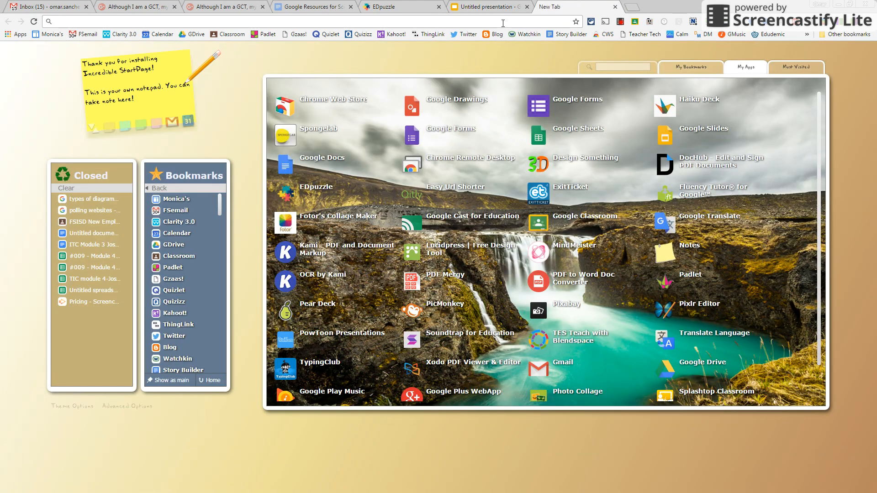
type("yu")
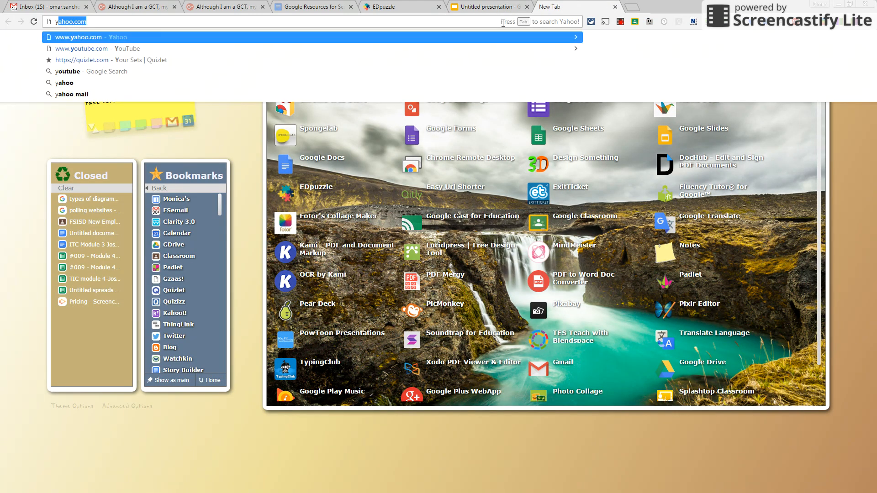
key("BackSpace")
type("outuv")
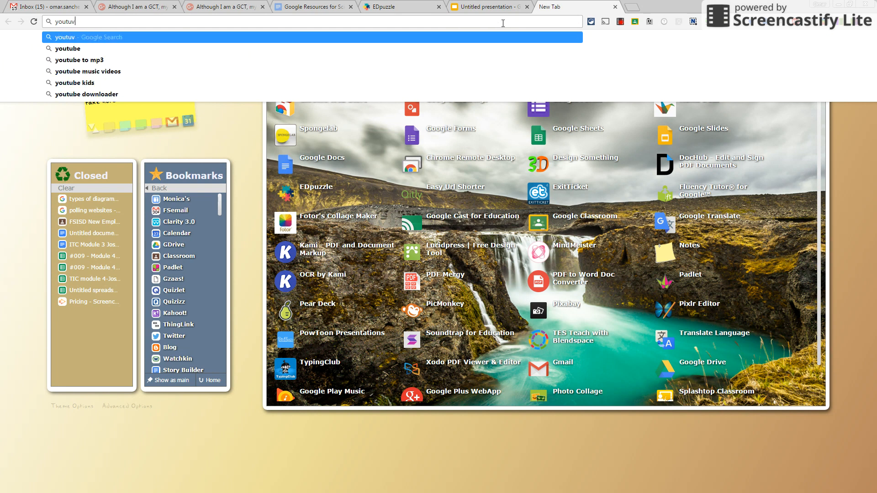
key("BackSpace")
type("bec")
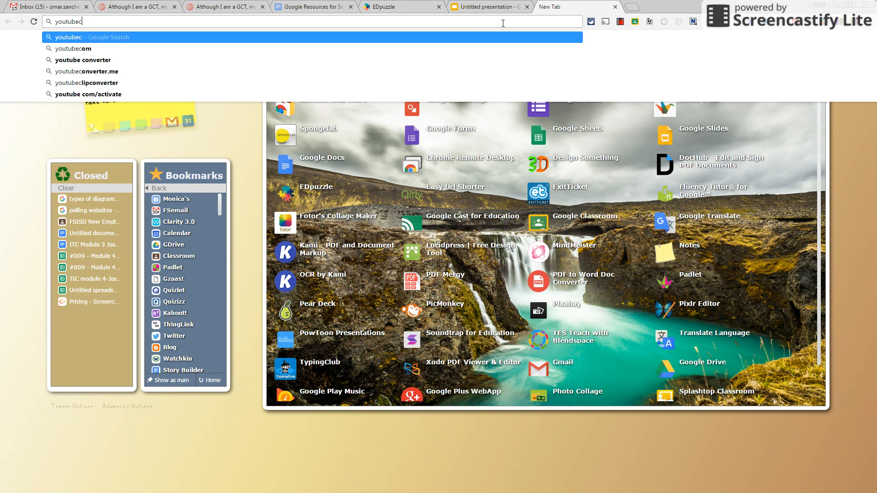
key("BackSpace")
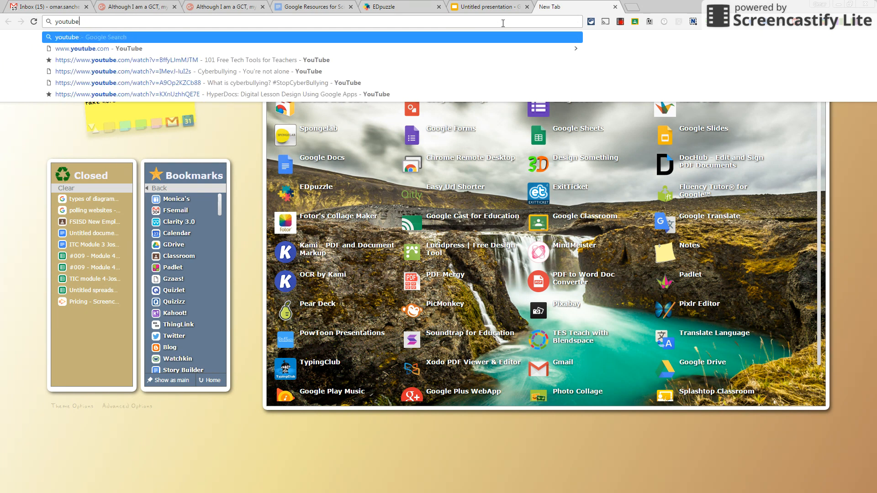
type(".com")
key("Return")
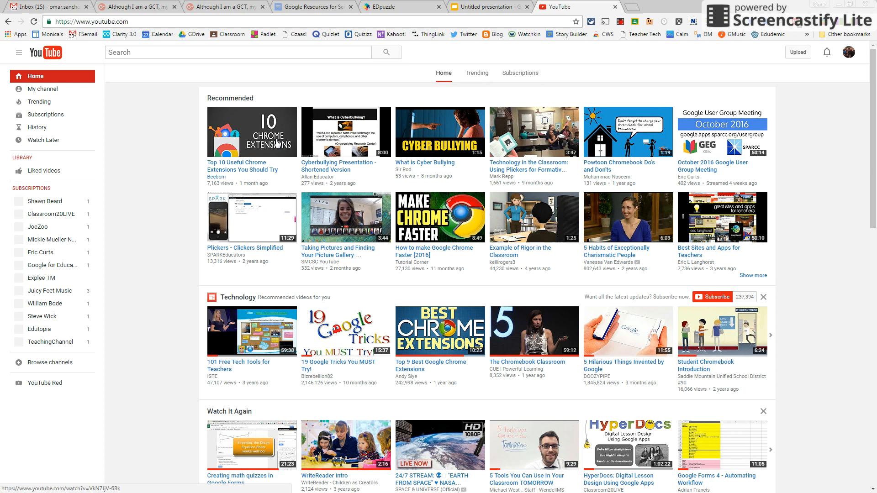
Open the recommended video "Top 10 Useful Chrome Extensions You Should Try" and pause its playback
left_click(276, 144)
scroll(345, 281, "down", 4)
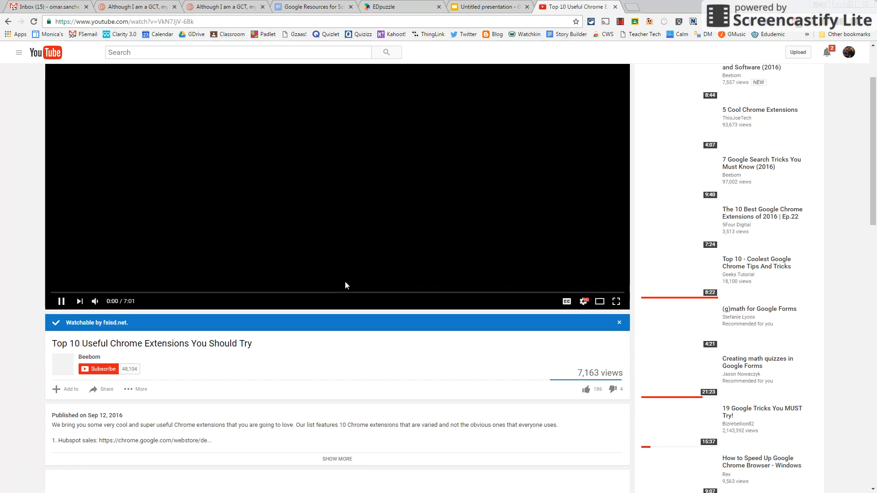
left_click(62, 208)
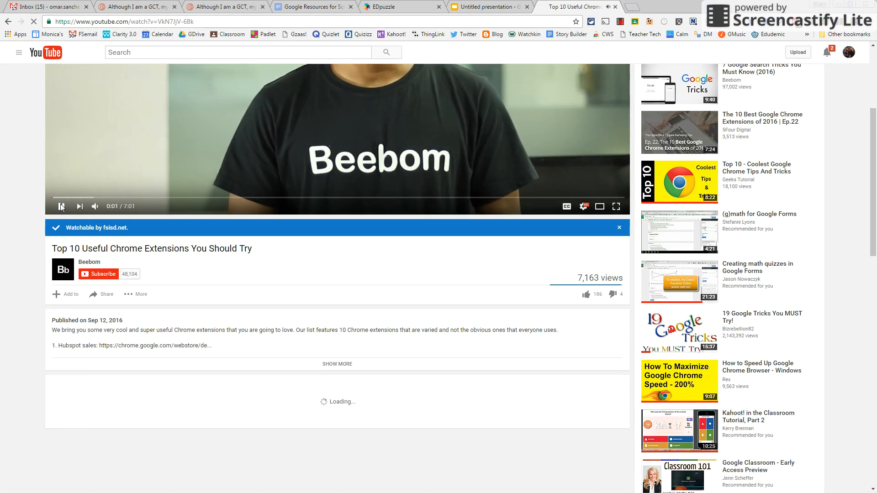
Look over the video's full description and its comments
left_click(341, 366)
scroll(341, 369, "down", 6)
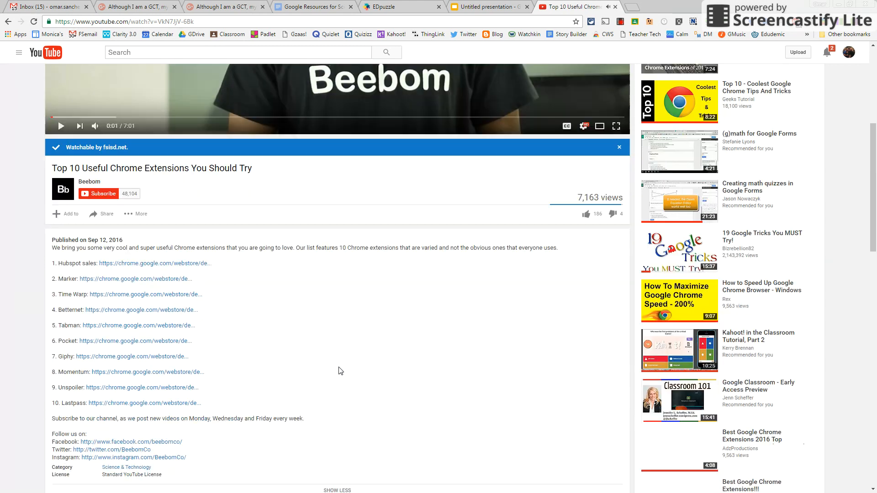
left_click(344, 298)
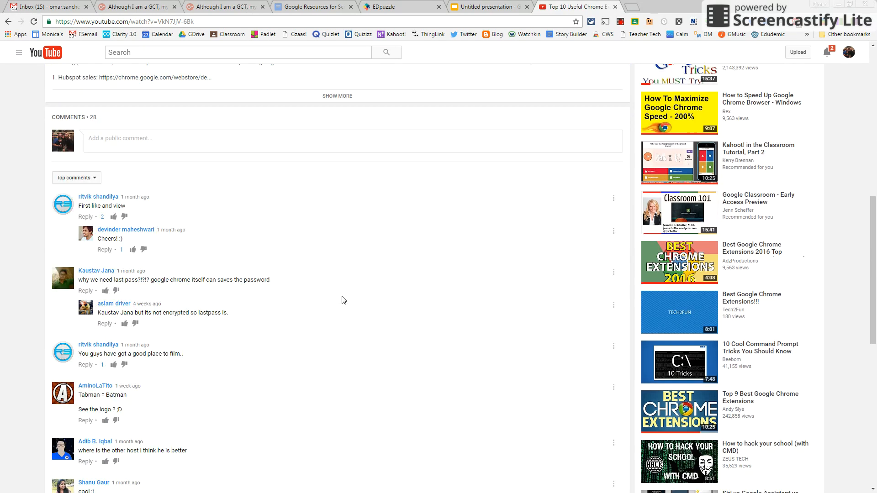
scroll(364, 292, "up", 4)
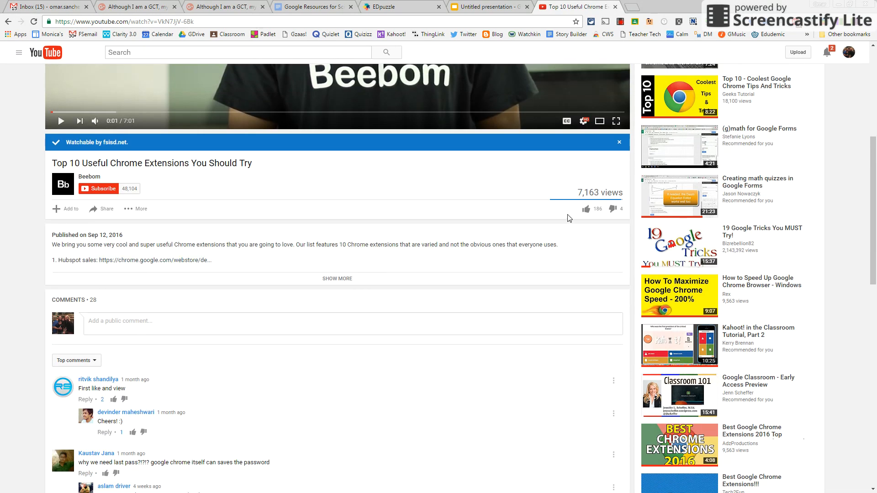
Show the video's share link, like the video, and bring up the copy options for the link
left_click(131, 209)
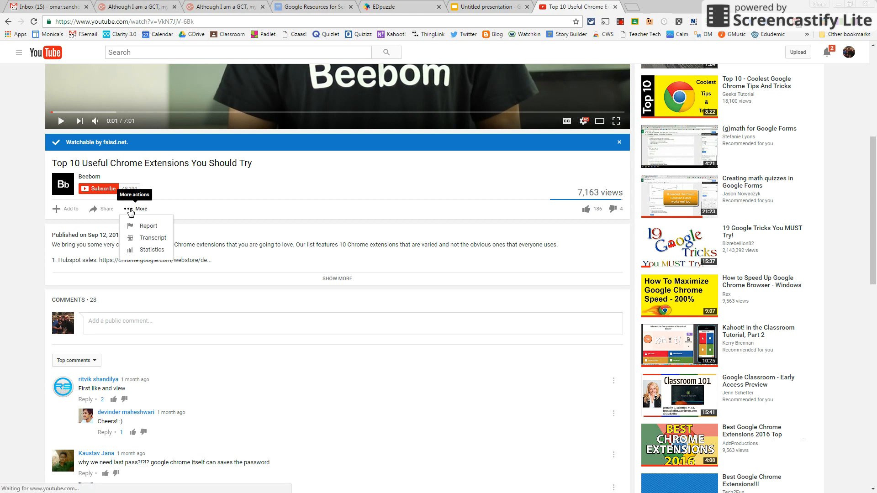
left_click(586, 209)
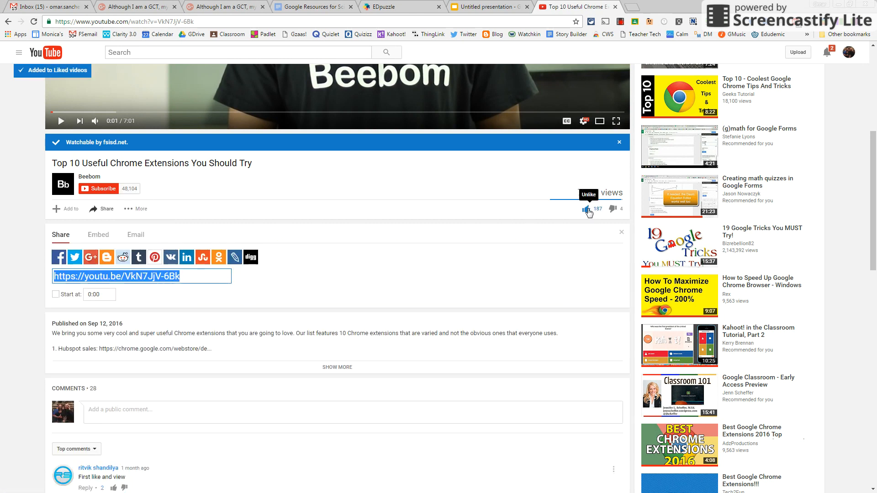
right_click(173, 276)
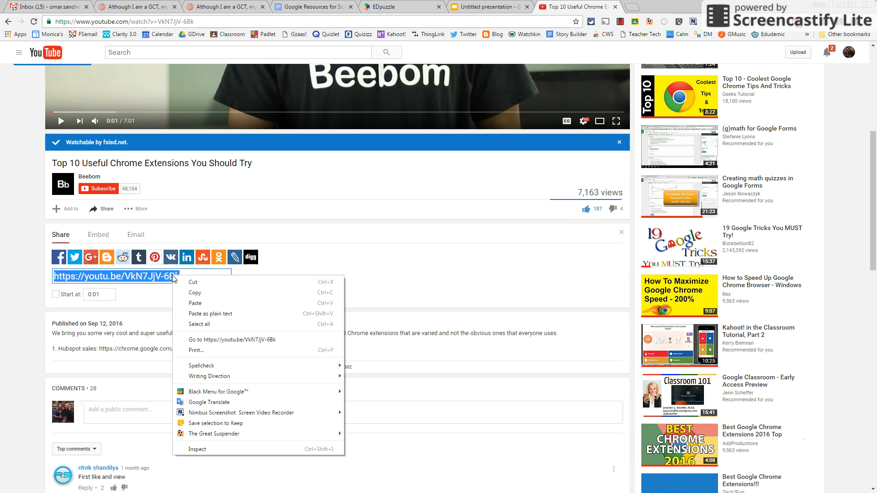
Return to the Google Slides presentation and switch the video insertion to a YouTube URL
left_click(499, 6)
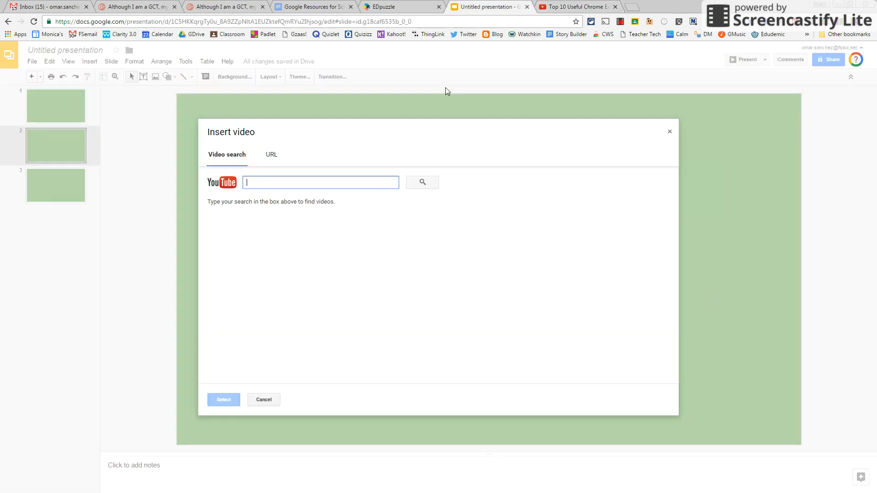
left_click(272, 155)
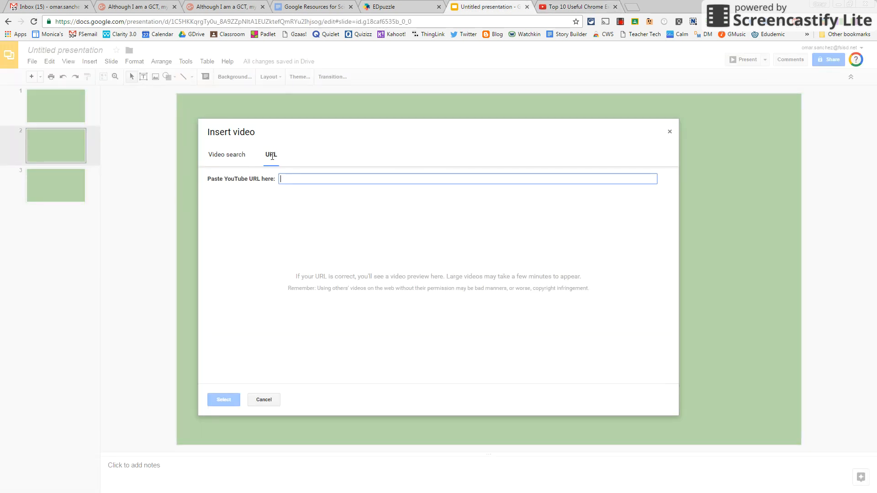
right_click(295, 178)
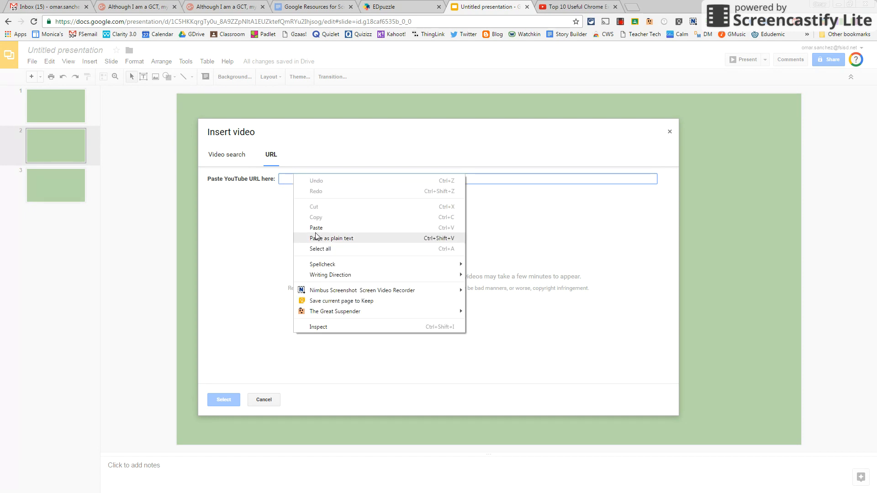
left_click(262, 329)
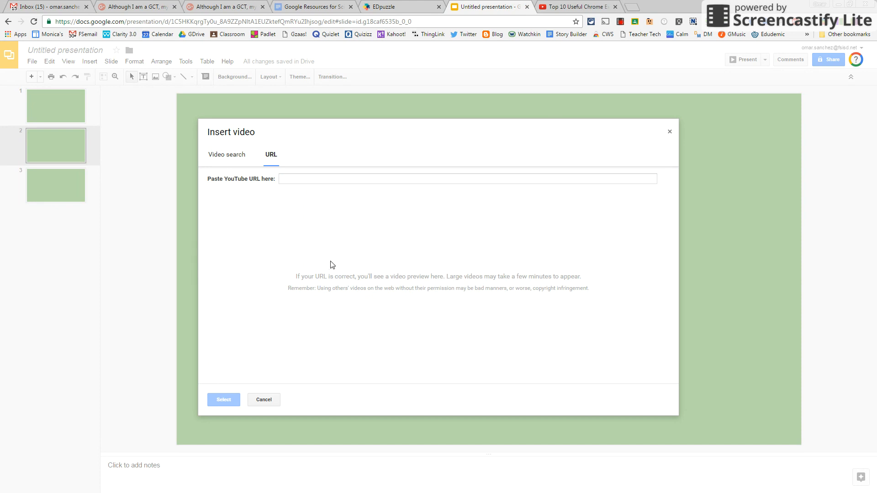
left_click(596, 10)
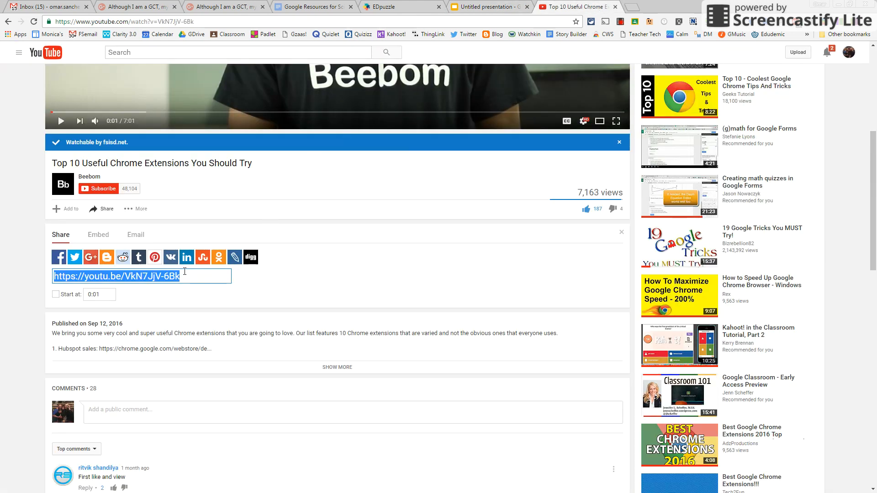
right_click(147, 279)
left_click(161, 297)
left_click(488, 6)
right_click(284, 182)
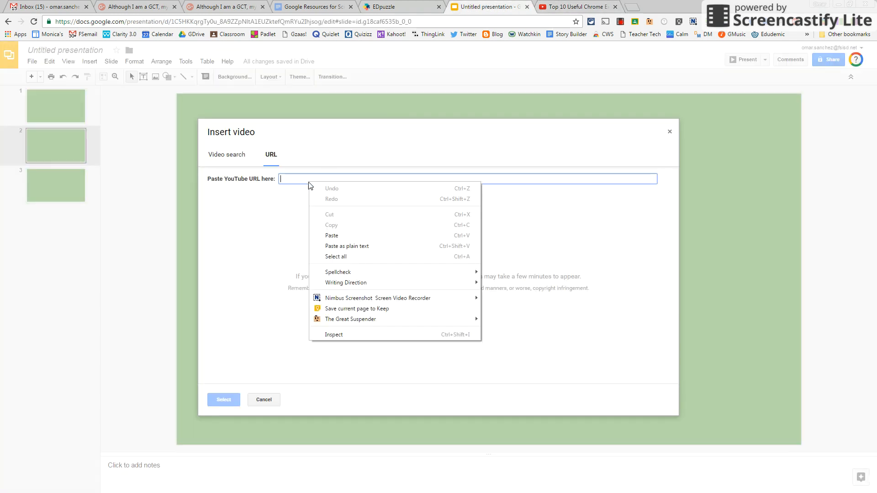
left_click(328, 233)
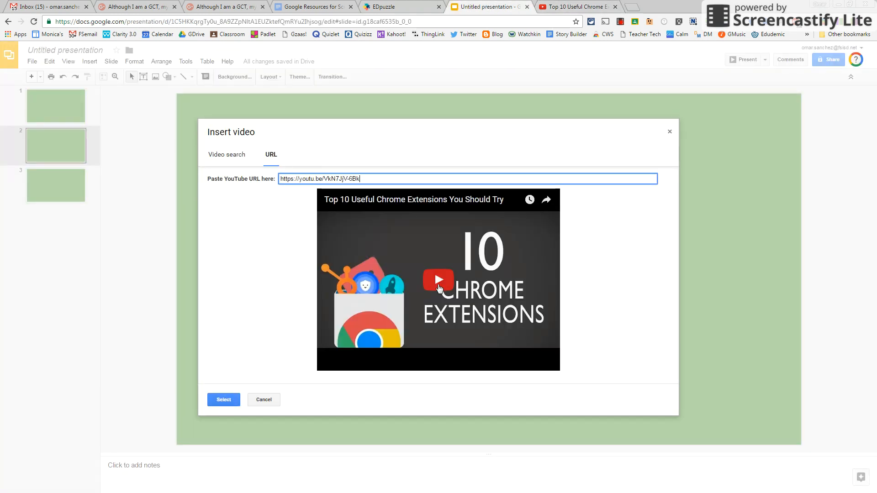
Insert the pasted YouTube video into slide 2, and shrink and reposition it on the slide
left_click(224, 399)
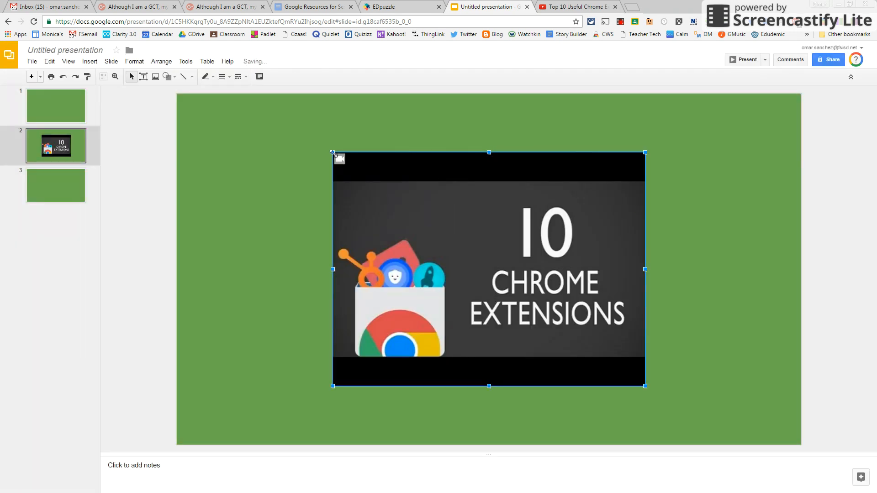
left_click_drag(332, 152, 486, 271)
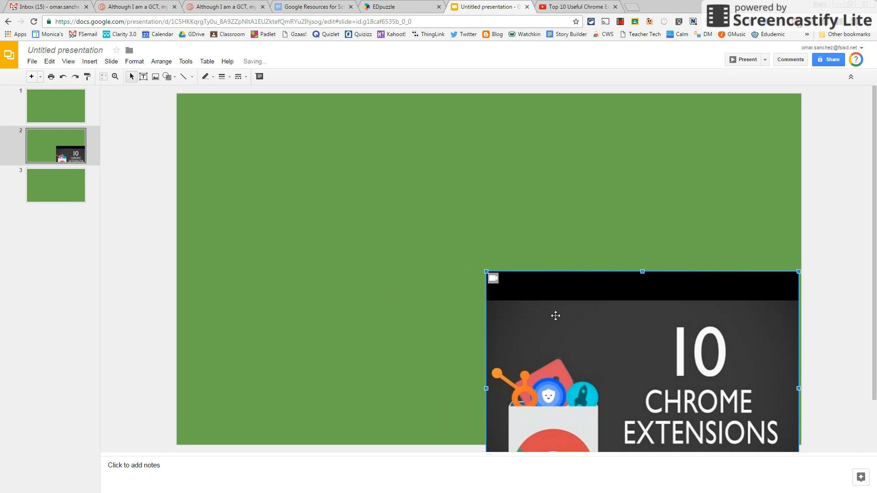
left_click_drag(555, 314, 462, 210)
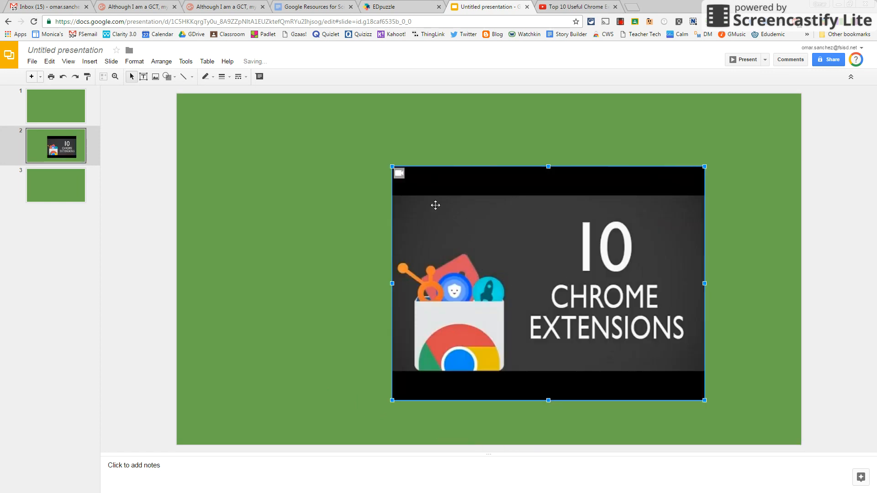
left_click_drag(391, 165, 489, 238)
left_click_drag(535, 268, 488, 248)
Delete the Chrome extensions video from slide 2
key("Delete")
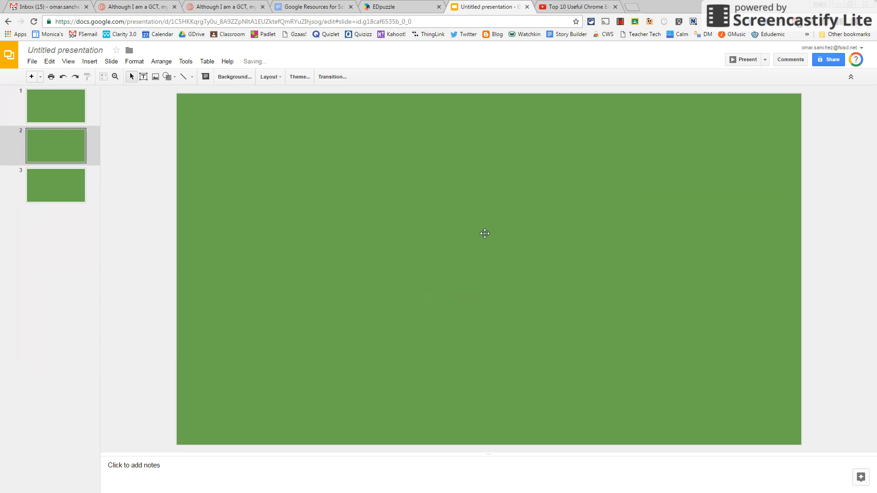
left_click(90, 62)
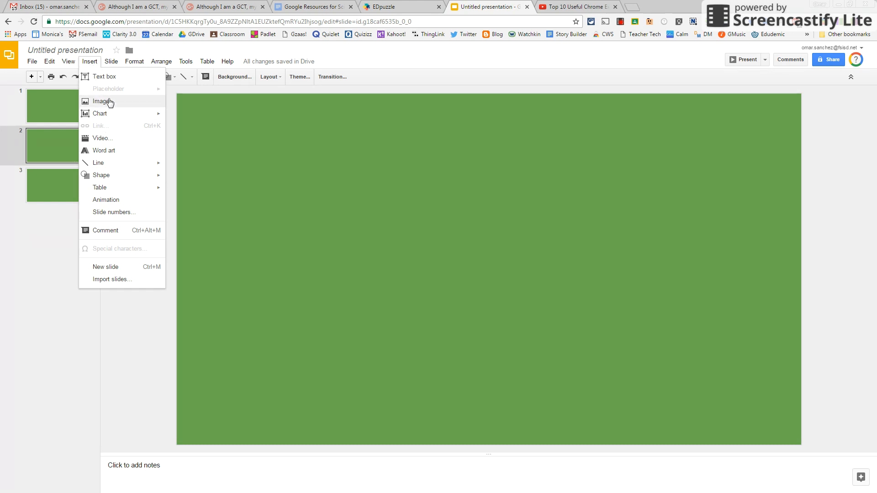
left_click(237, 201)
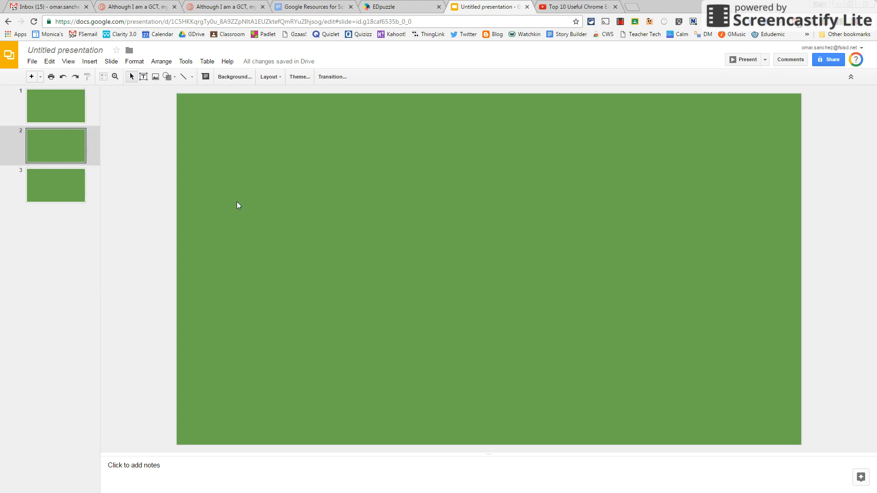
Start inserting an image into slide 2 and close the YouTube video's browser tab
left_click(156, 77)
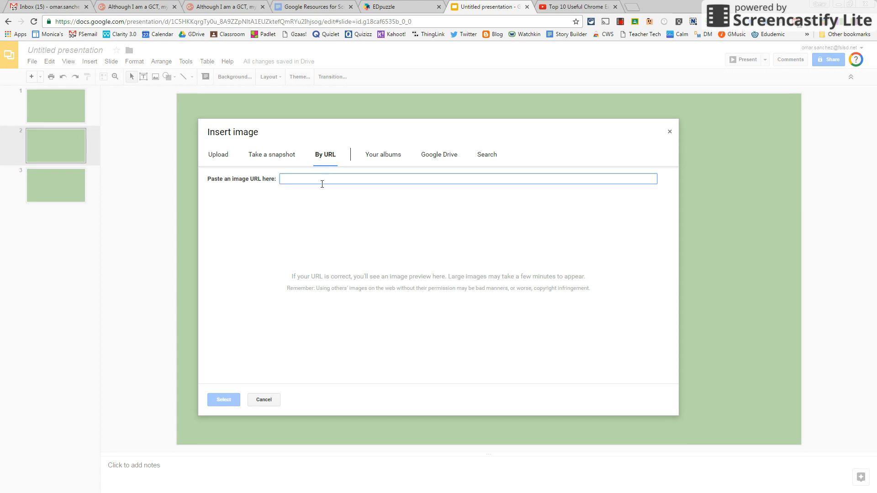
left_click(571, 8)
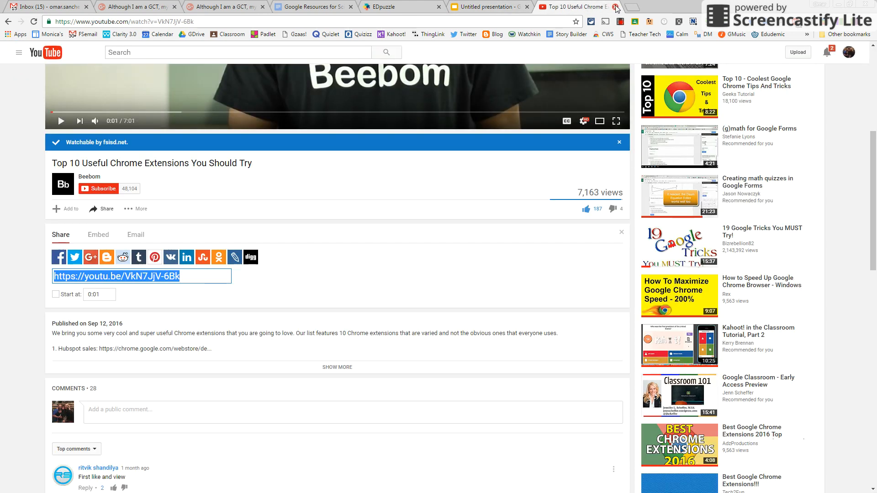
left_click(615, 8)
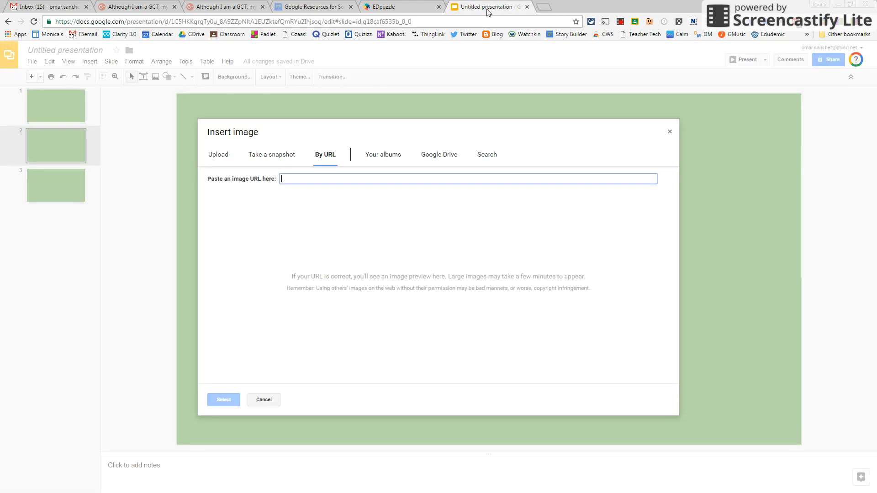
Switch the image source to Google image search and search for "google"
left_click(482, 156)
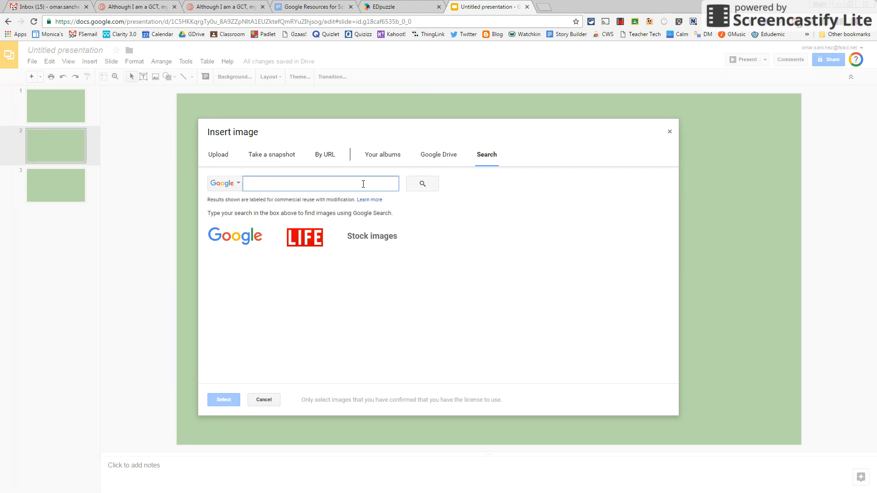
type("goo")
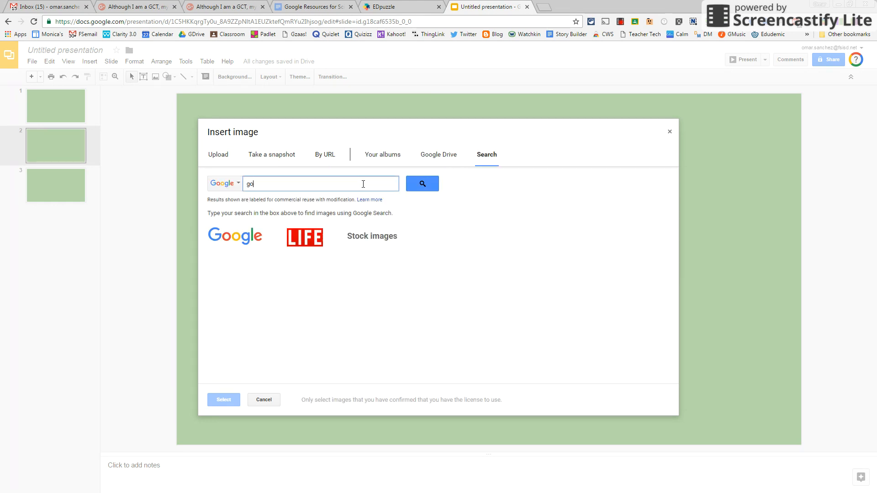
key("BackSpace")
key("BackSpace")
type("goo")
key("Return")
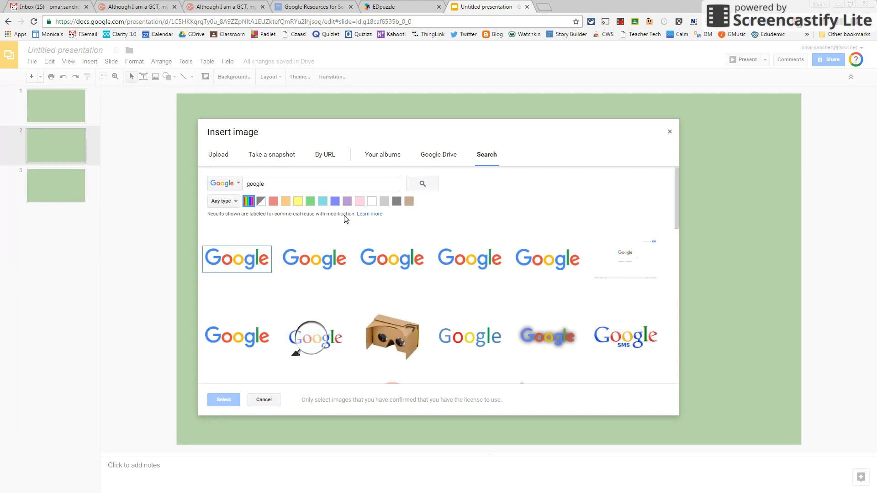
Try out the cardboard VR viewer image on slide 2 at a smaller size, and delete it
left_click(403, 337)
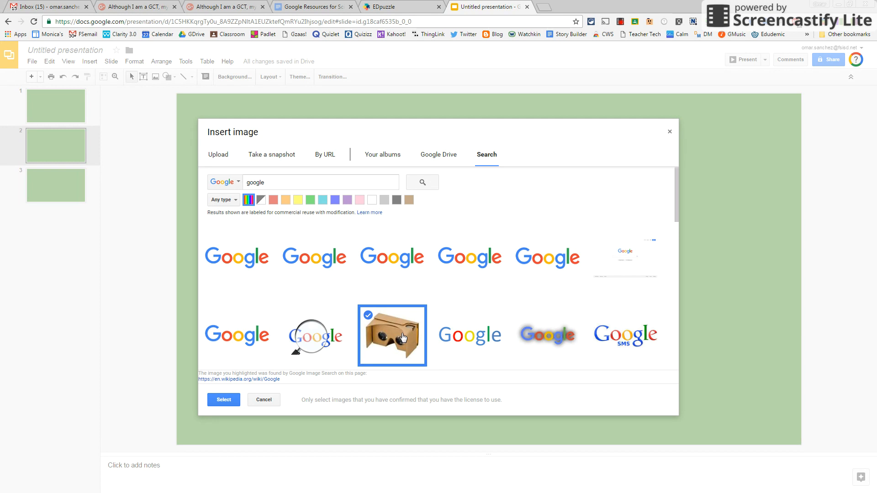
left_click(224, 401)
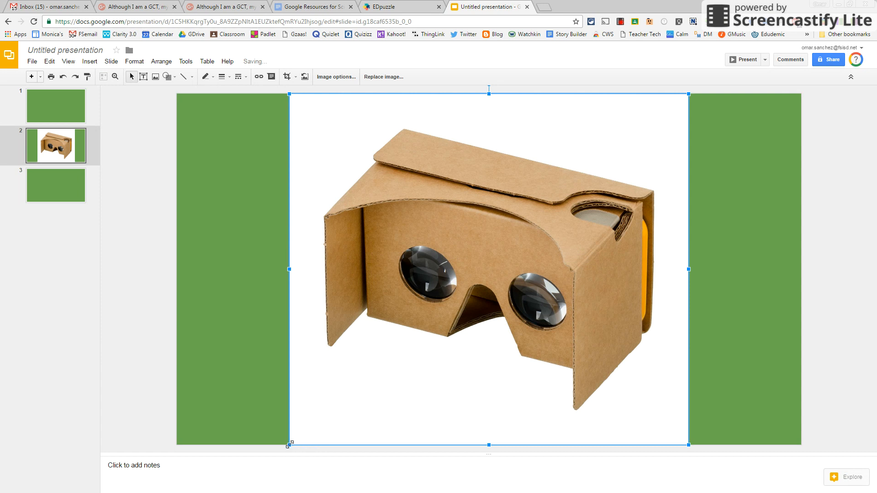
left_click_drag(290, 444, 406, 342)
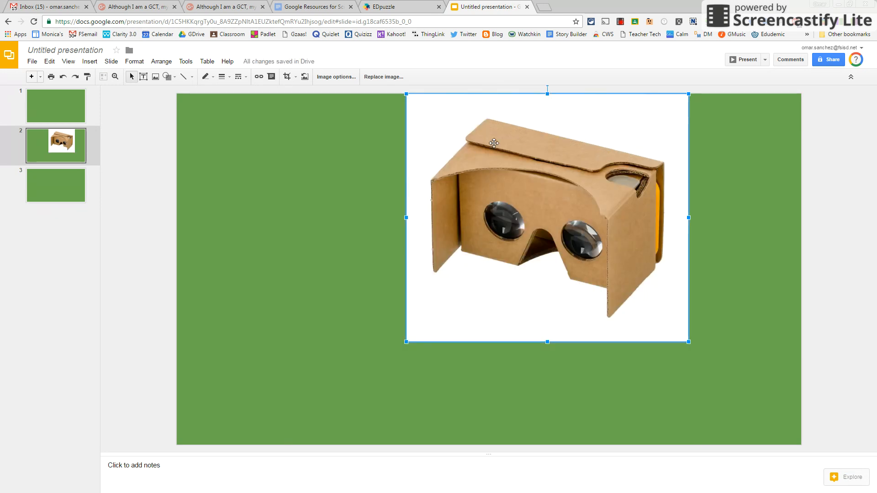
left_click_drag(500, 144, 484, 214)
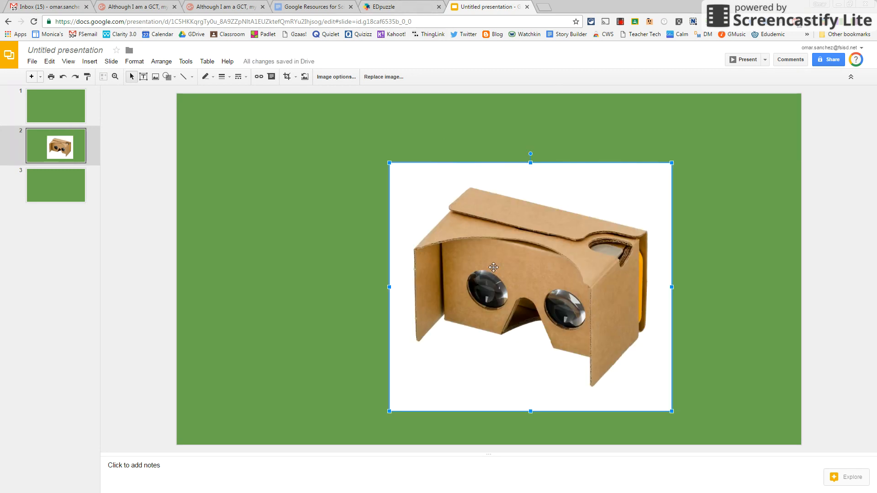
key("Delete")
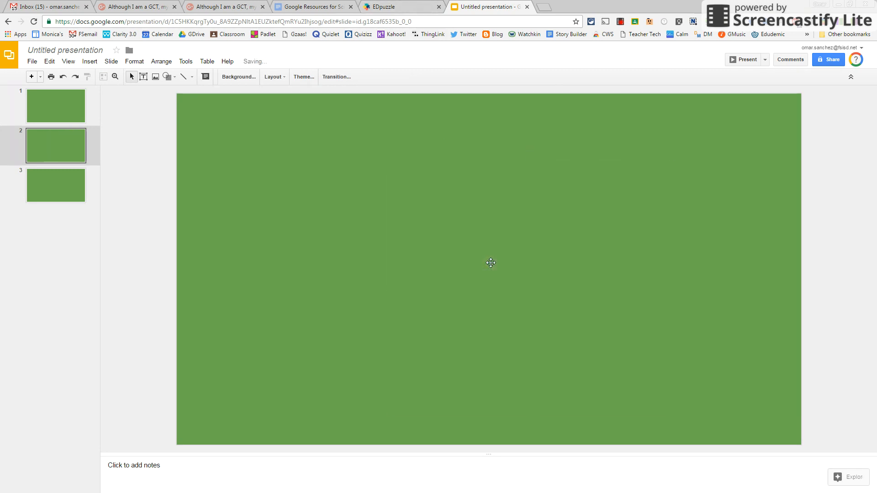
Filter the "google" image search results by the colour white and insert the multicoloured Google logo into slide 2
left_click(90, 61)
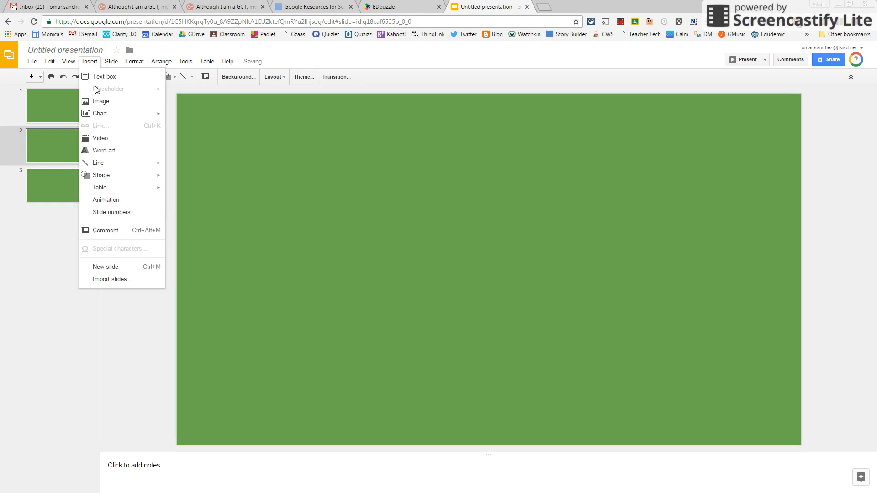
left_click(104, 101)
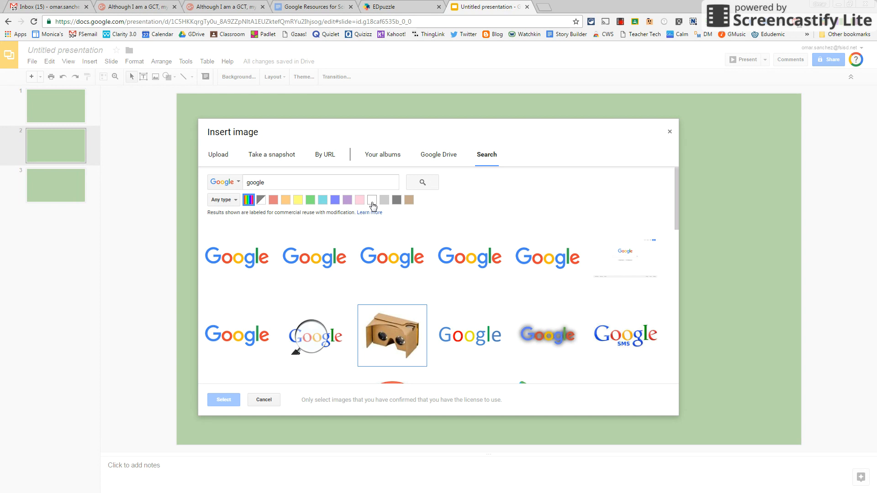
left_click(236, 201)
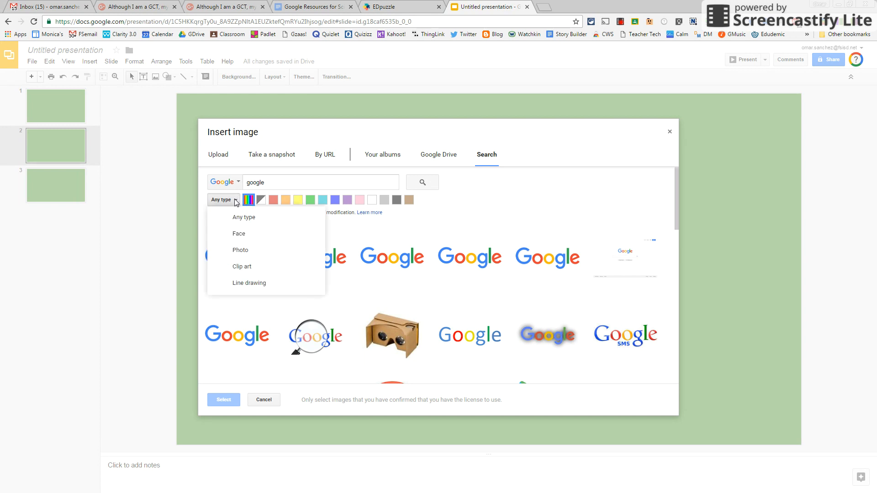
left_click(237, 202)
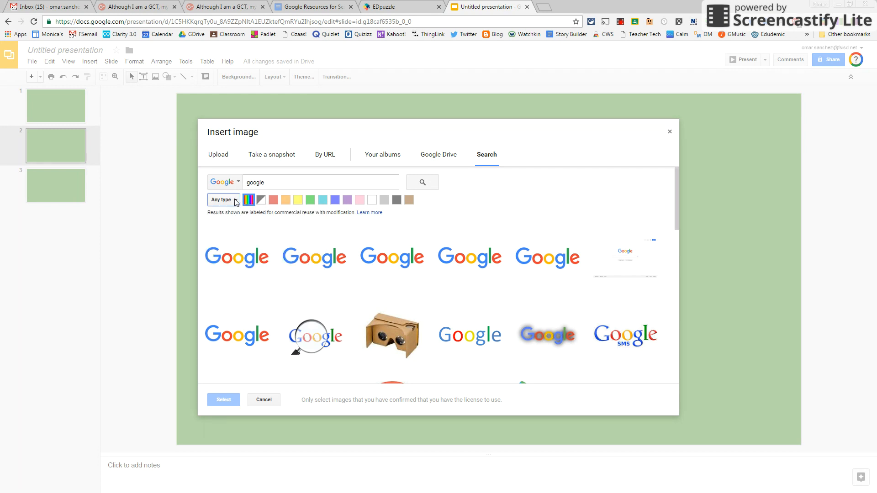
left_click(372, 201)
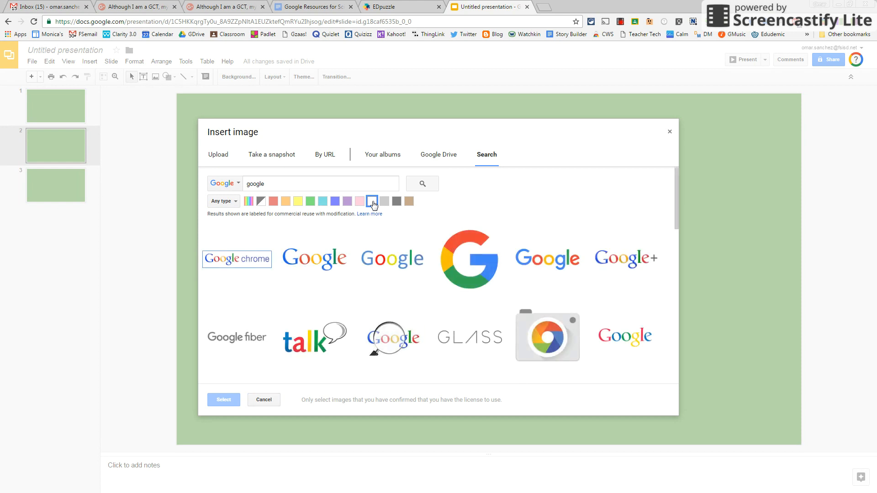
scroll(373, 295, "down", 4)
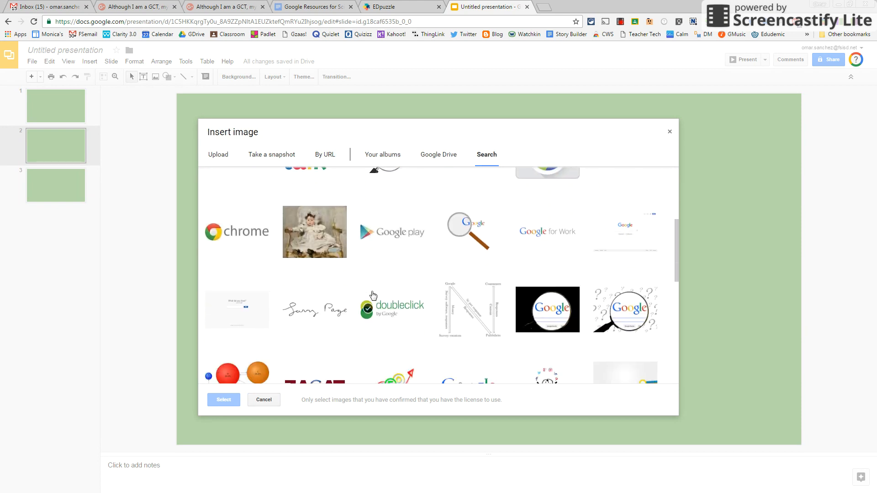
scroll(373, 295, "up", 5)
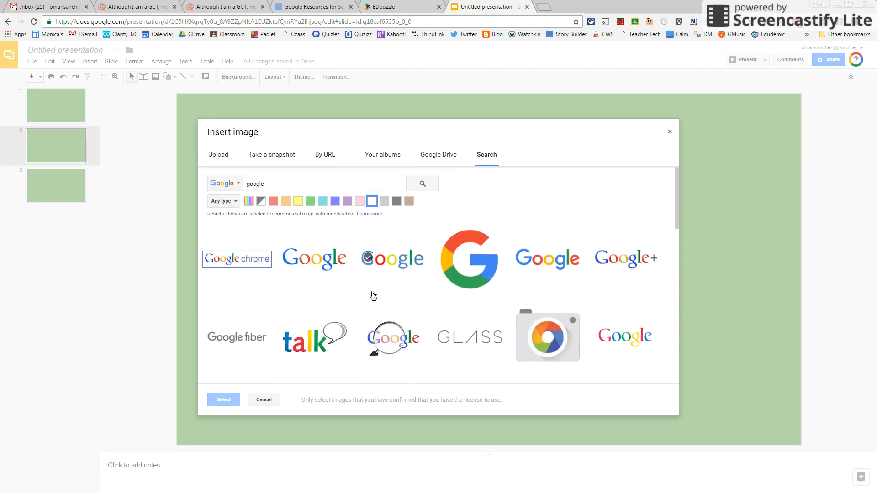
left_click(566, 265)
left_click(222, 400)
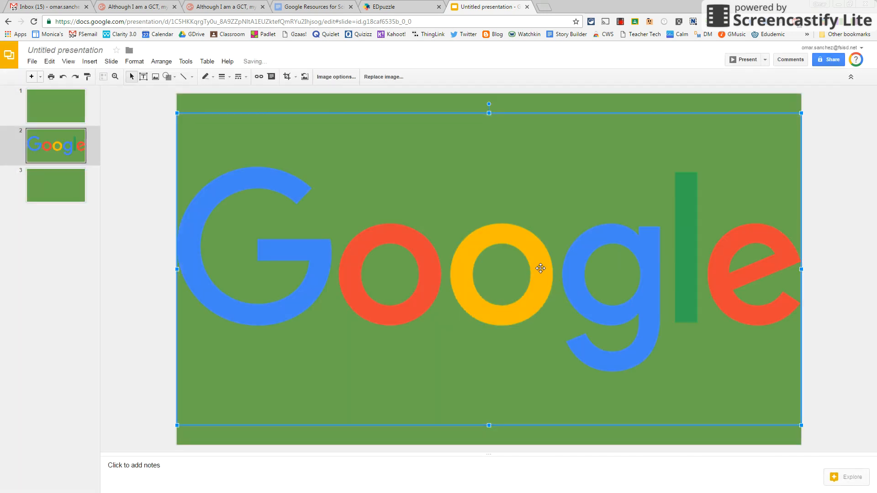
Shrink the Google logo and place it in the upper part of slide 2
left_click_drag(177, 113, 448, 224)
left_click_drag(563, 270, 416, 172)
left_click_drag(463, 312, 441, 239)
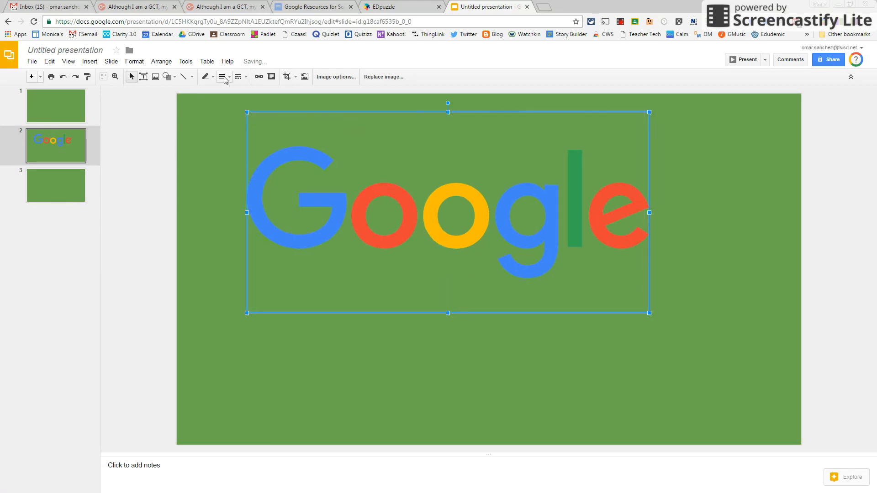
left_click(192, 181)
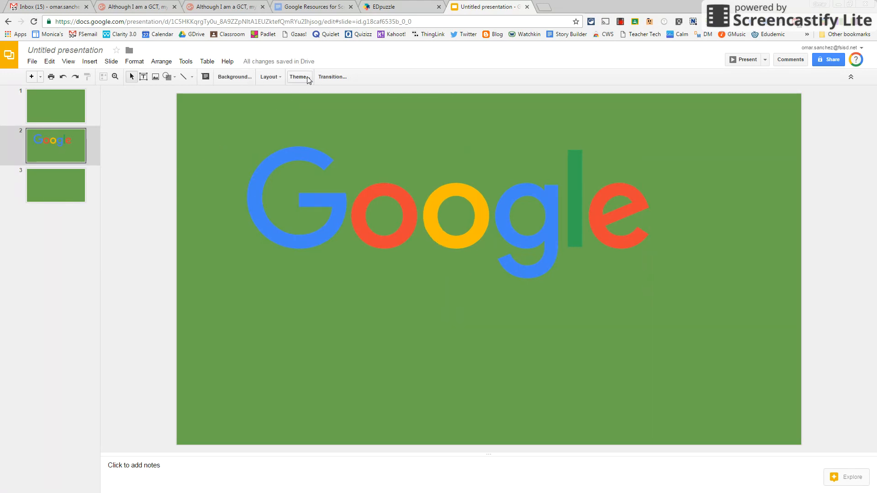
Change the background colour of slide 2 to dark blue
left_click(241, 77)
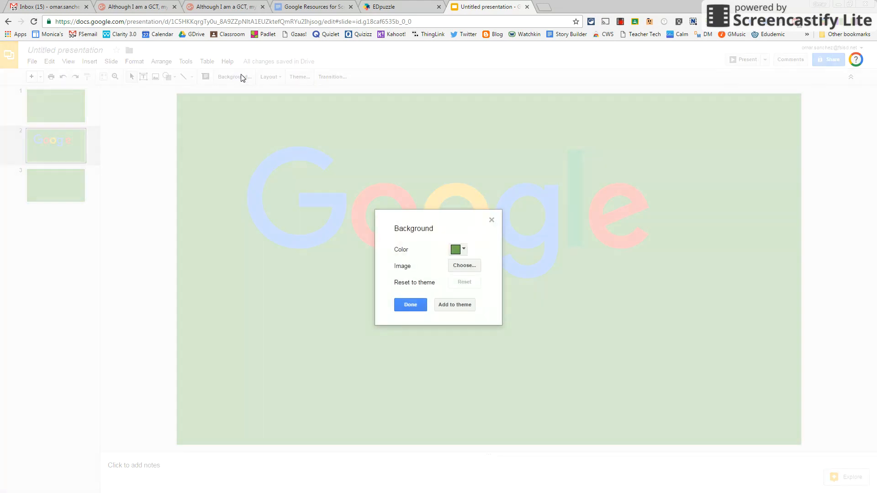
left_click(460, 254)
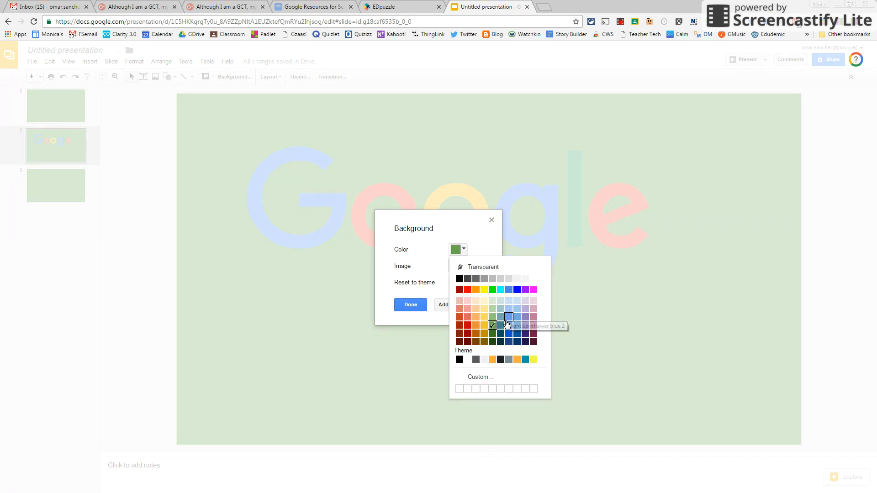
left_click(507, 333)
left_click(416, 307)
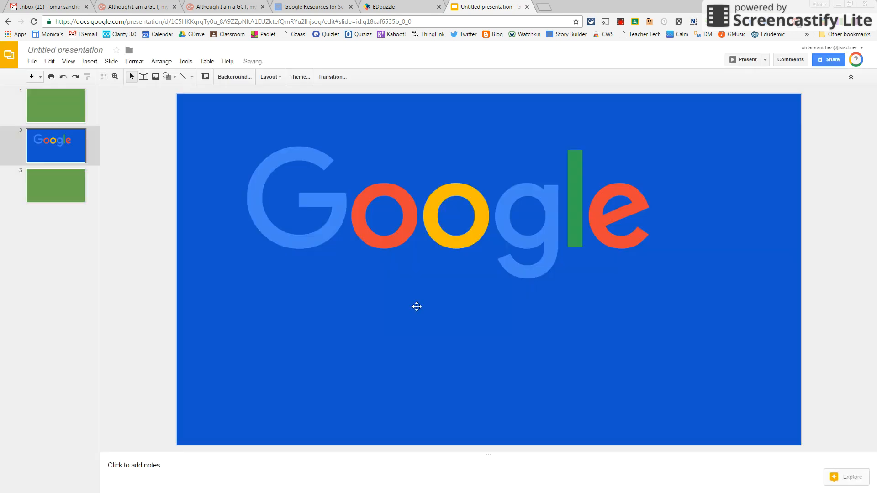
Move the Google logo so that it sits roughly centred across the upper half of slide 2
left_click(350, 313)
left_click_drag(465, 241, 536, 224)
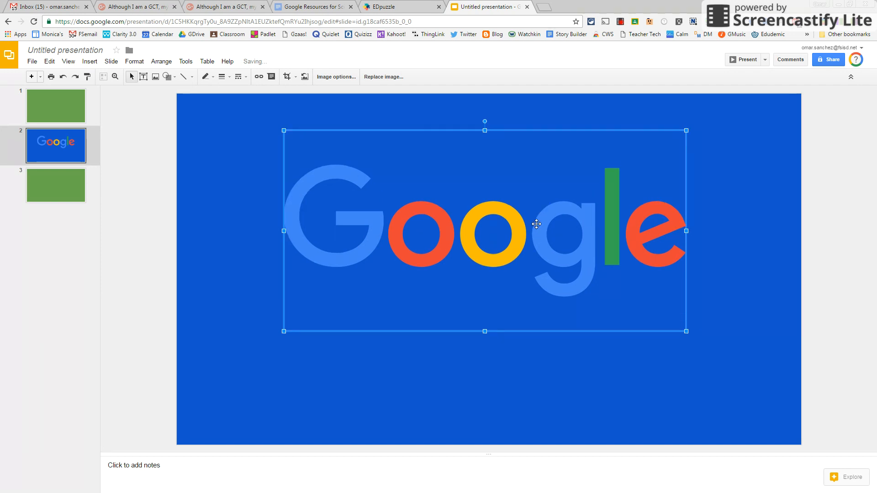
left_click(223, 329)
left_click(350, 245)
left_click(90, 61)
left_click(98, 126)
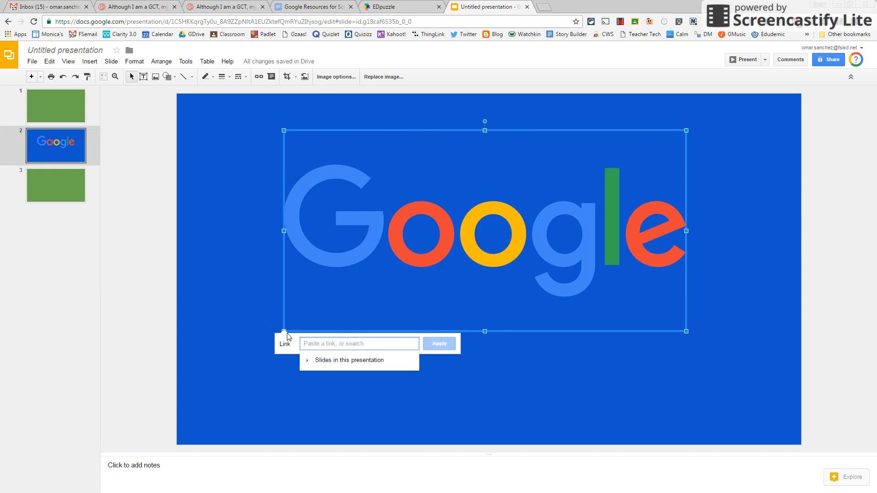
right_click(323, 345)
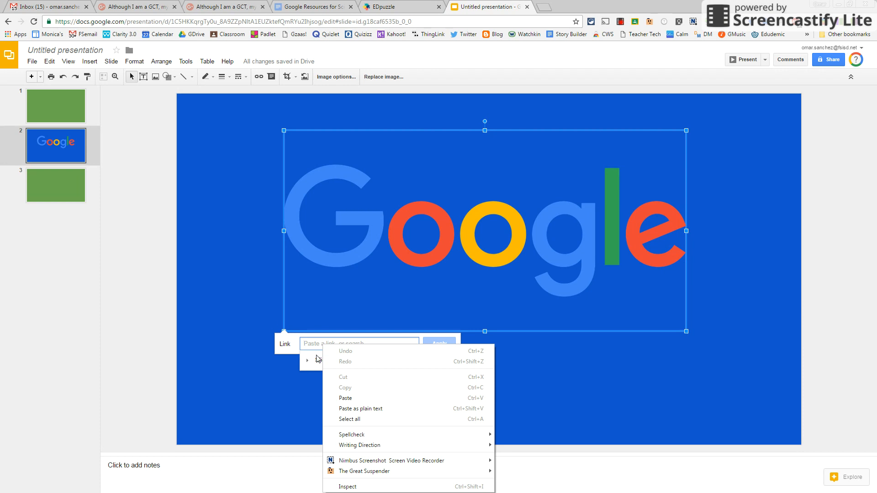
left_click(244, 348)
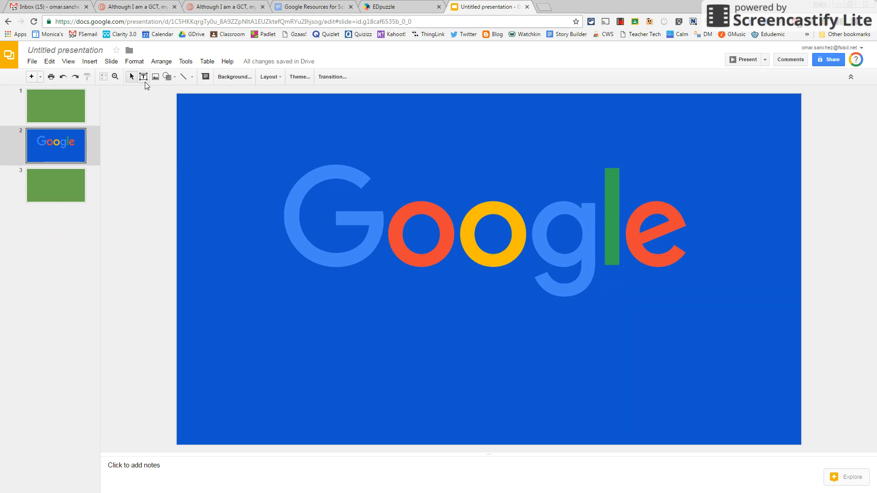
Insert the word art "Title" on slide 2 and move it down so it overlaps the lower edge of the Google logo
left_click(89, 61)
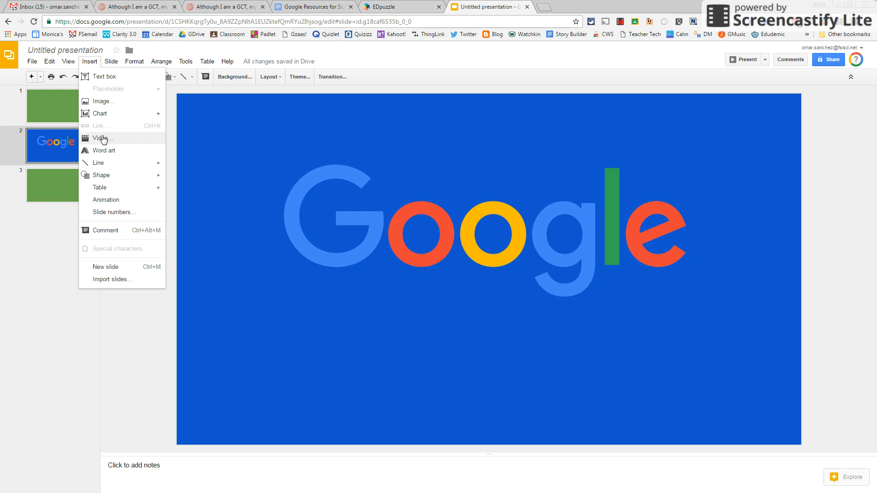
left_click(104, 153)
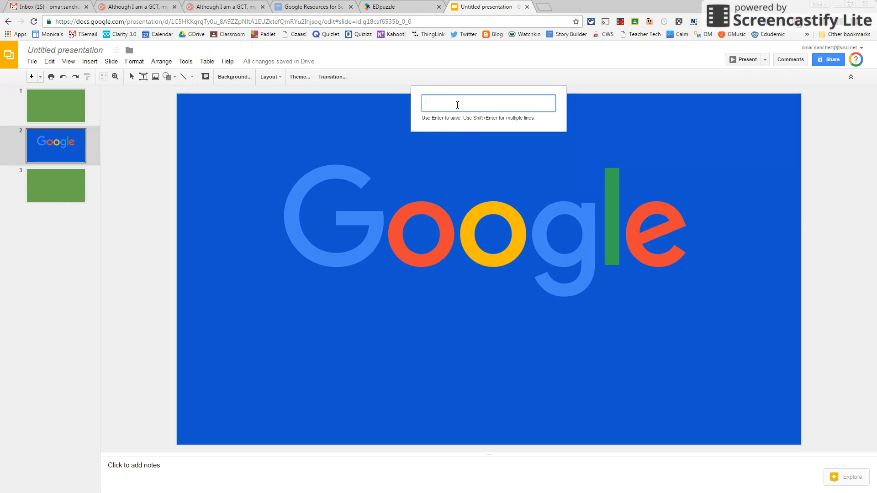
type("Title")
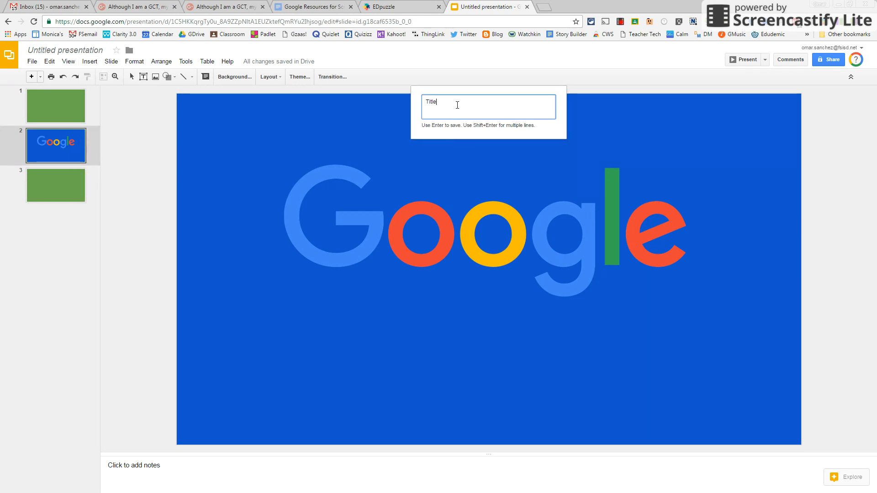
key("Return")
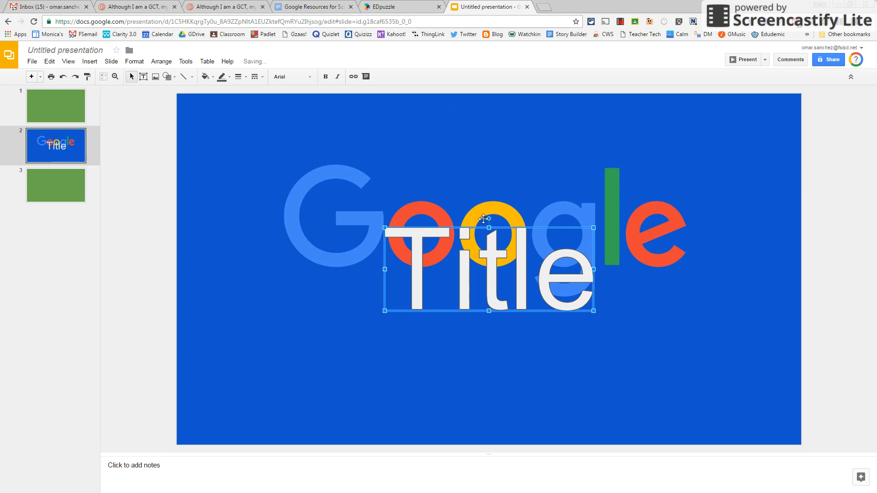
left_click_drag(483, 227, 463, 263)
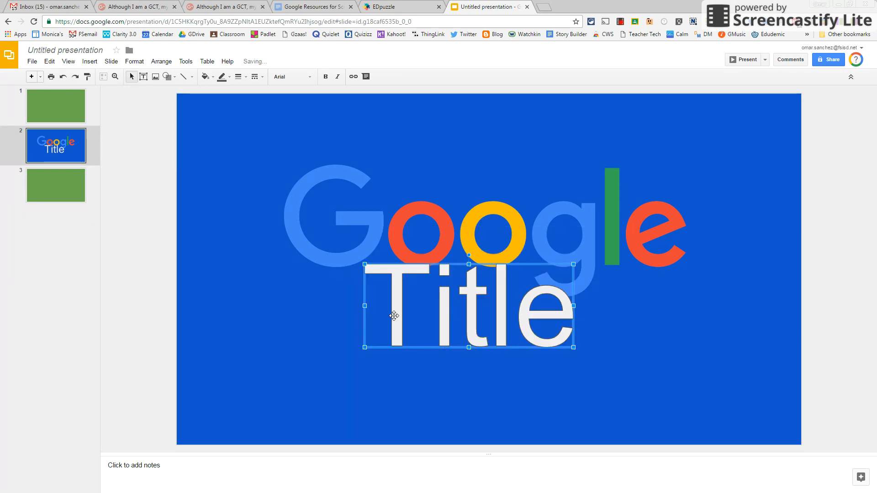
mouse_move(386, 311)
left_mouse_down()
mouse_move(423, 308)
mouse_move(396, 307)
left_mouse_up()
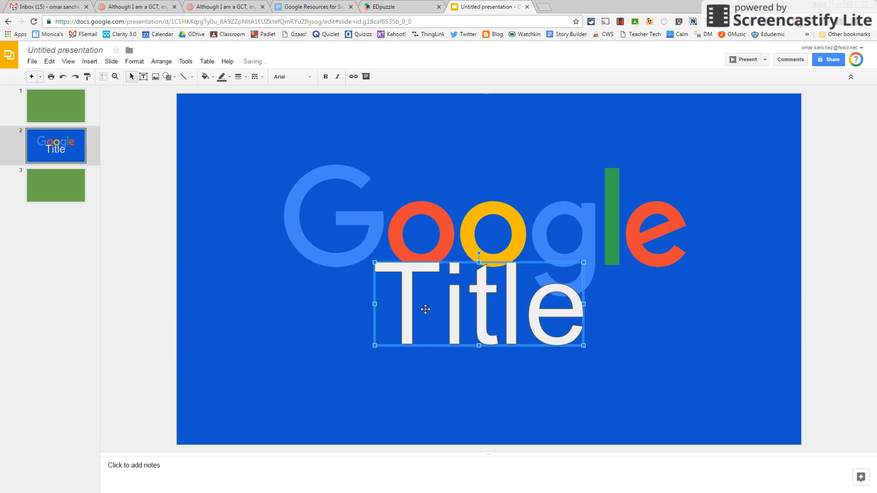
Try the Gloria Hallelujah and Georgia fonts on the "Title" word art
left_click(294, 78)
left_click(296, 94)
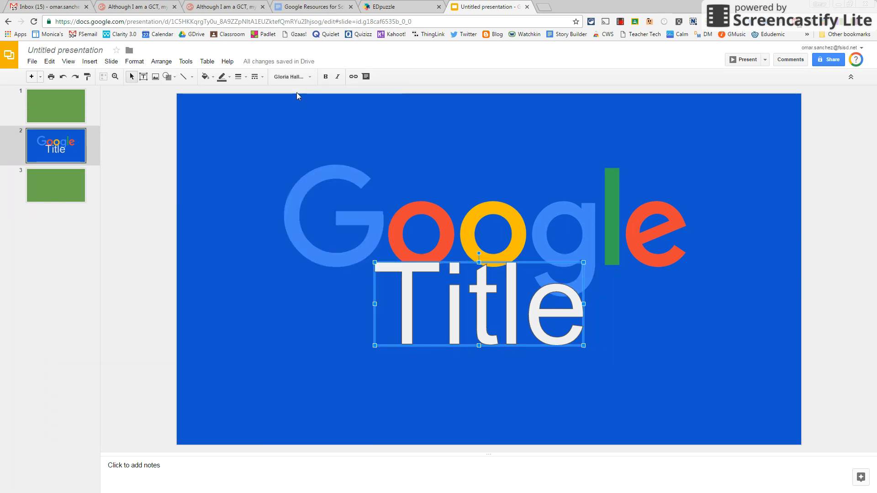
left_click(298, 78)
left_click(297, 149)
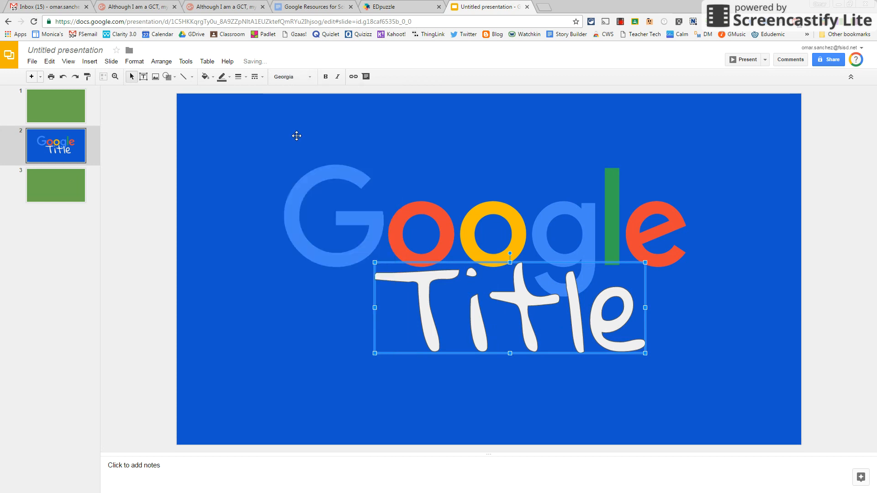
Set the font of the "Title" word art to Bree Serif
left_click(294, 76)
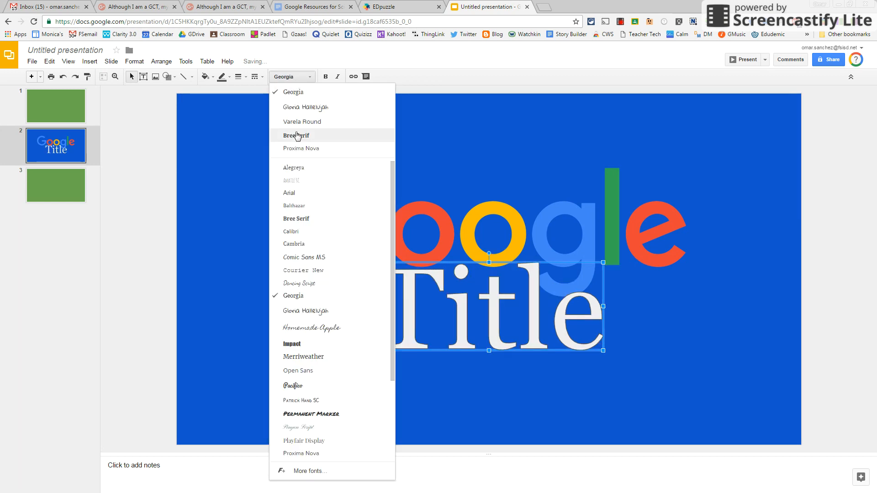
left_click(297, 219)
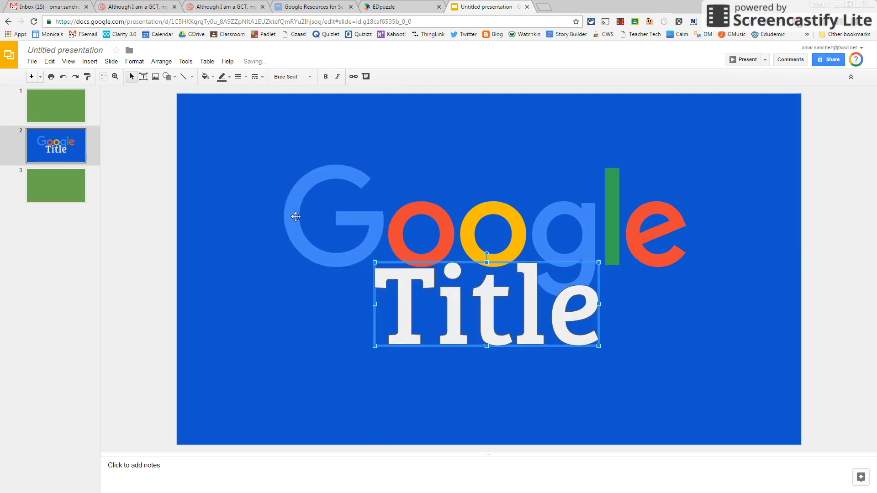
left_click(310, 77)
left_click(310, 76)
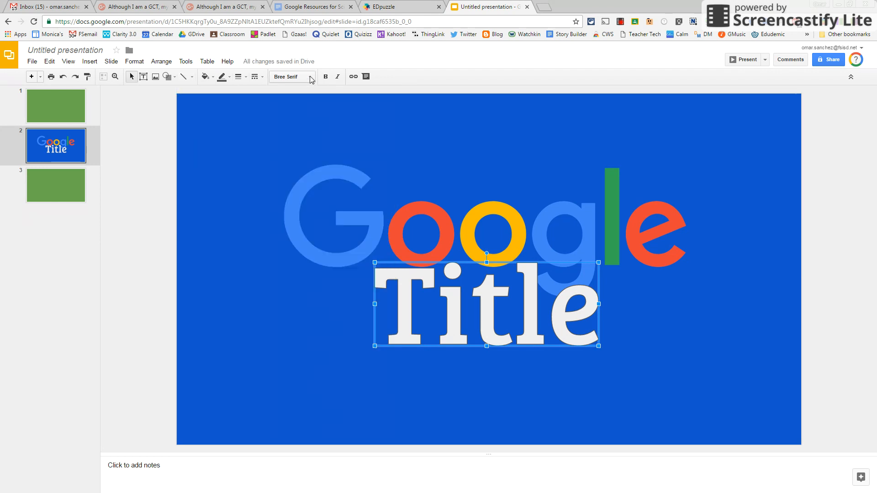
right_click(432, 290)
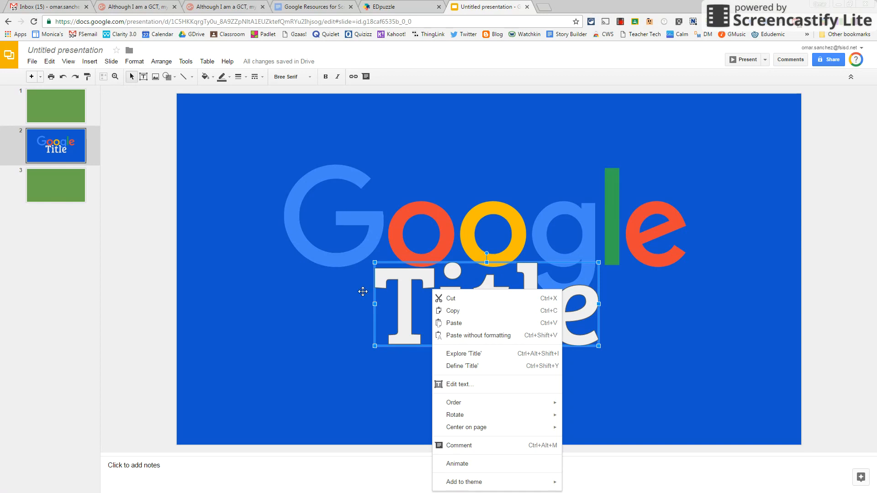
left_click(363, 292)
left_click(428, 304)
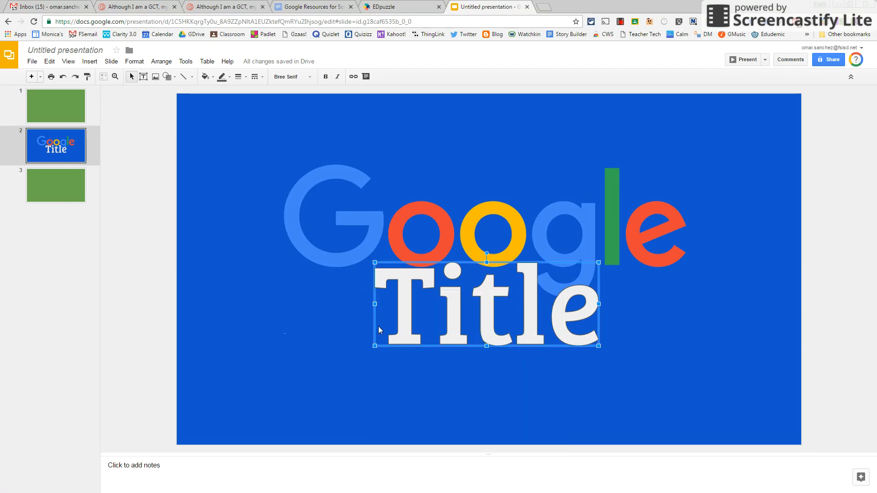
Stretch the "Title" word art wider, reduce its height and place it below the Google logo, slightly right of centre
left_click_drag(374, 345, 288, 408)
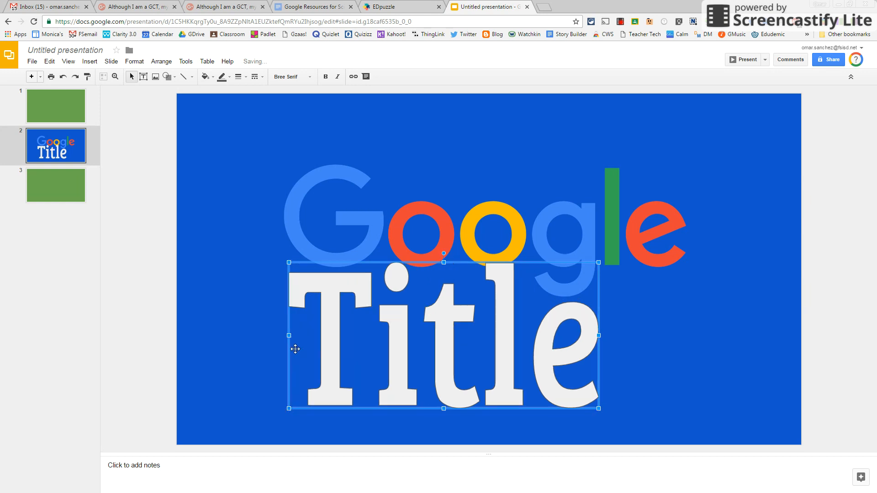
left_click_drag(289, 335, 250, 336)
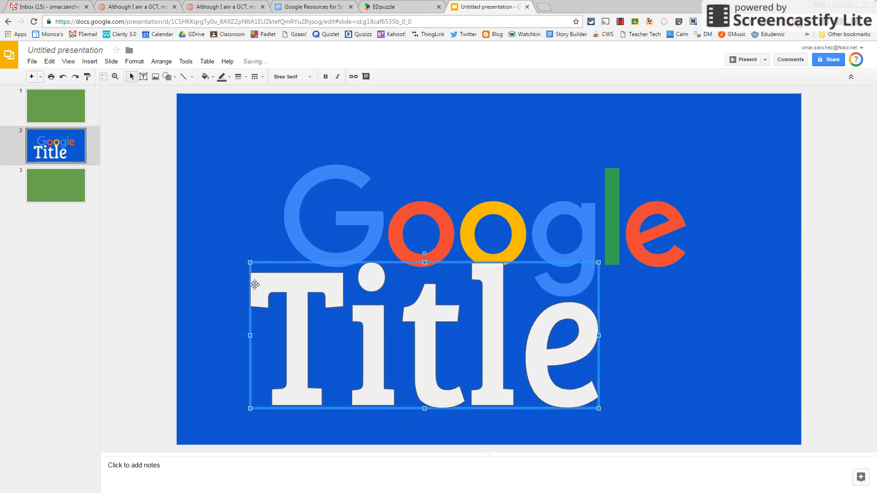
left_click_drag(425, 263, 424, 327)
left_click_drag(599, 369, 522, 368)
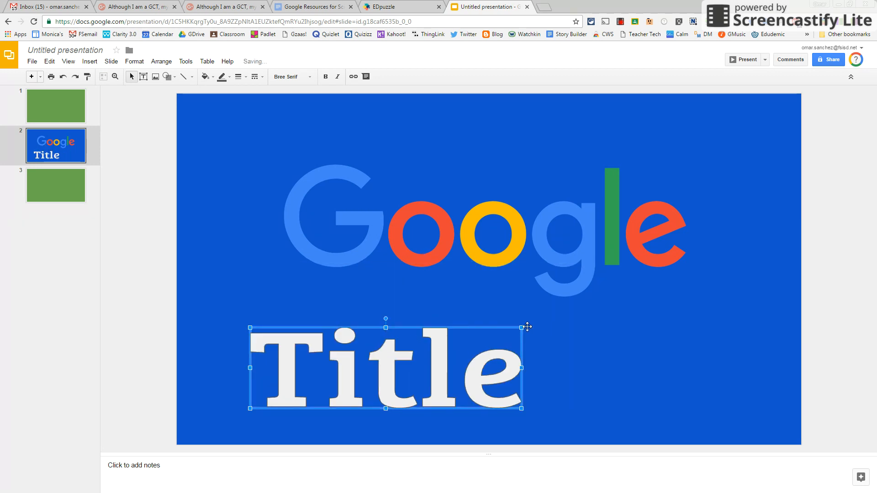
left_click_drag(410, 327, 541, 309)
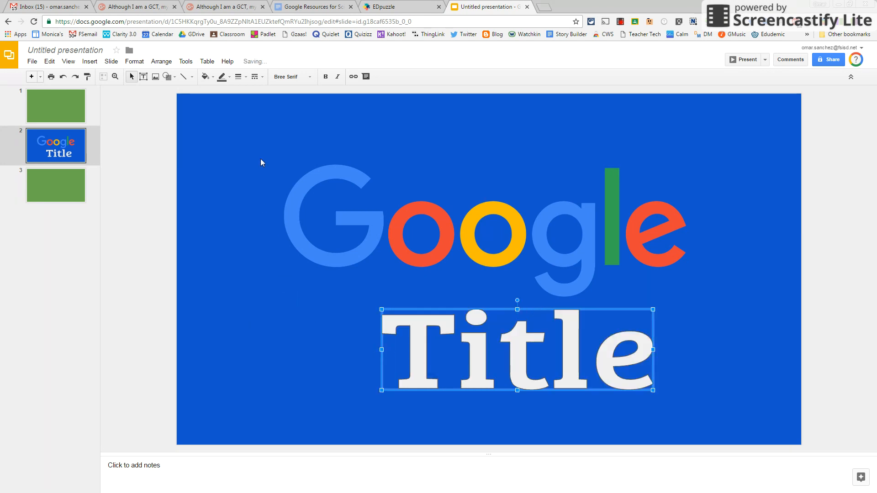
Draw a wide, flat rectangle near the upper-left corner of slide 2 and enter the text "ljl;jlj" in it
left_click(169, 77)
mouse_move(185, 93)
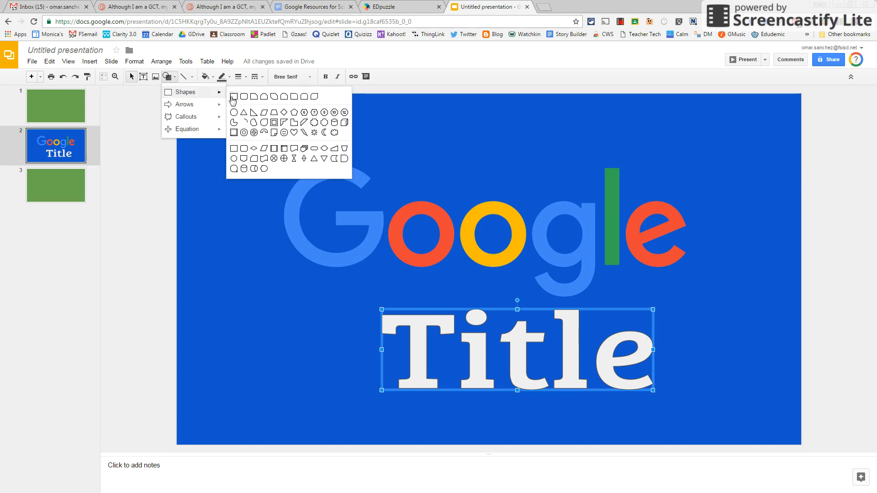
left_click(228, 97)
left_click_drag(209, 129, 343, 156)
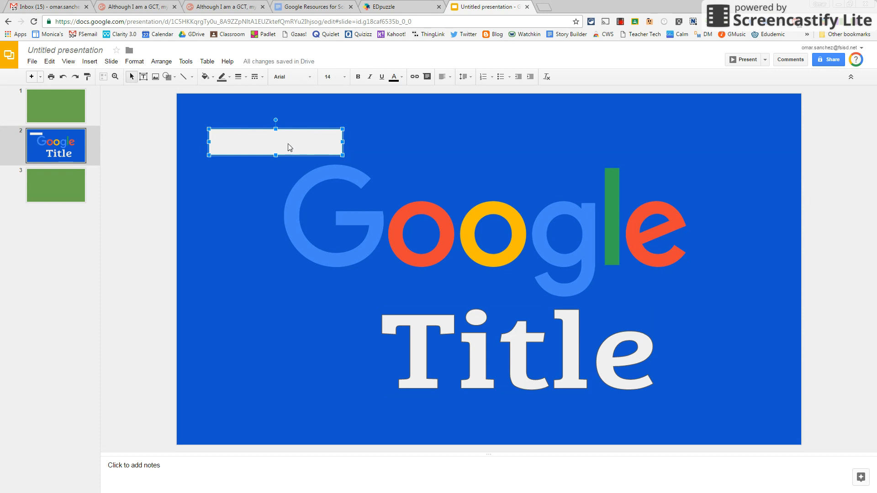
type("ljl;jlj")
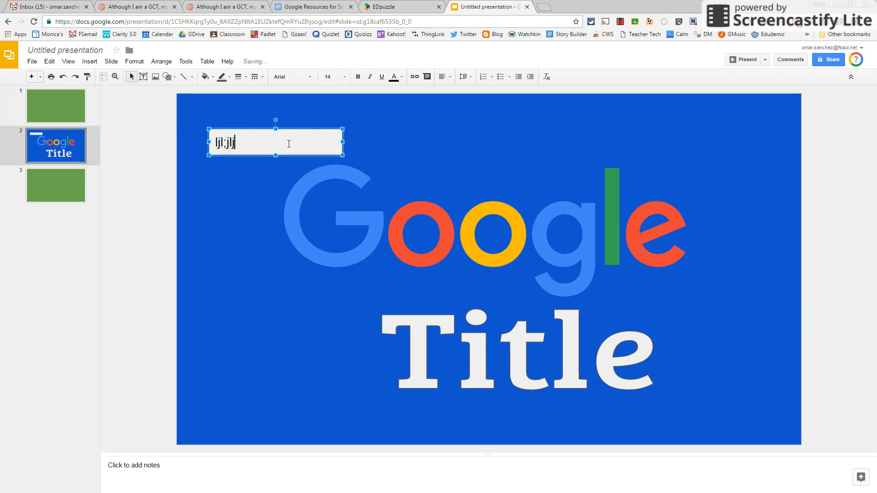
Delete the text-filled rectangle above the Google logo on slide 2
left_click(286, 165)
left_click(266, 161)
left_click(265, 148)
key("Delete")
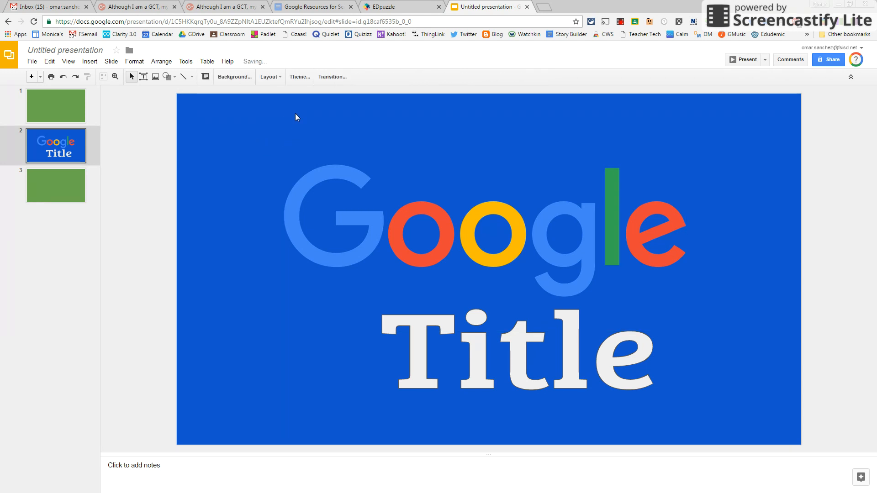